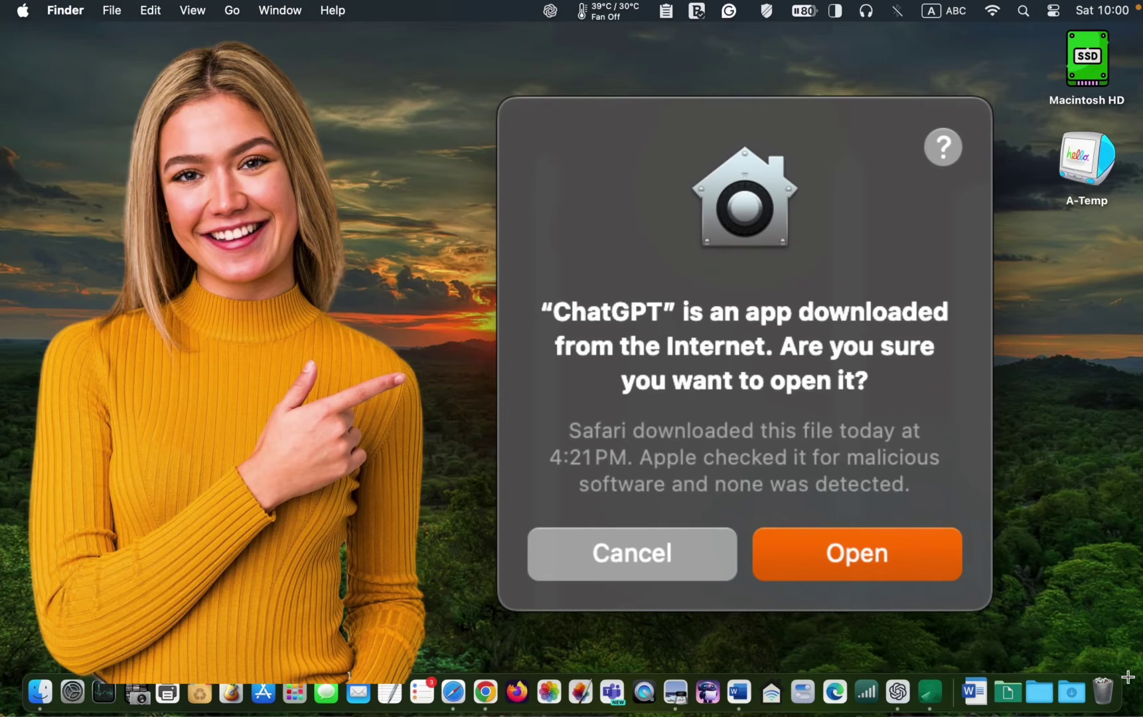
Start the ChatGPT log-in, which hands off to a blank Safari window
left_click(1078, 266)
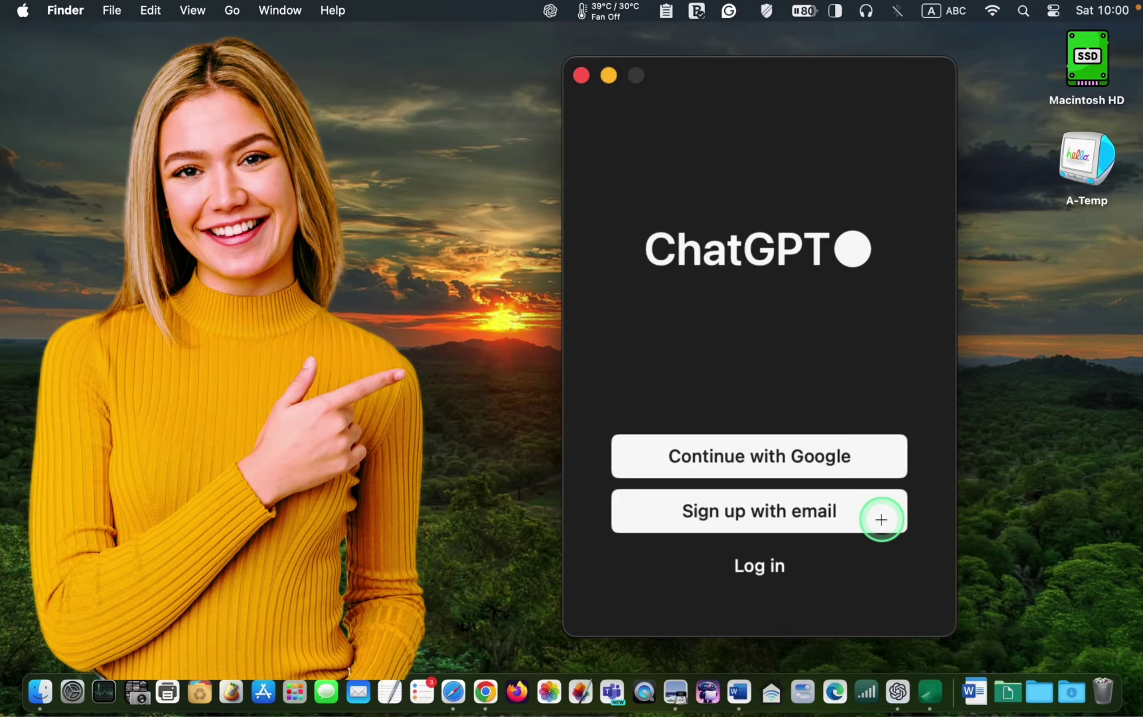
left_click(805, 576)
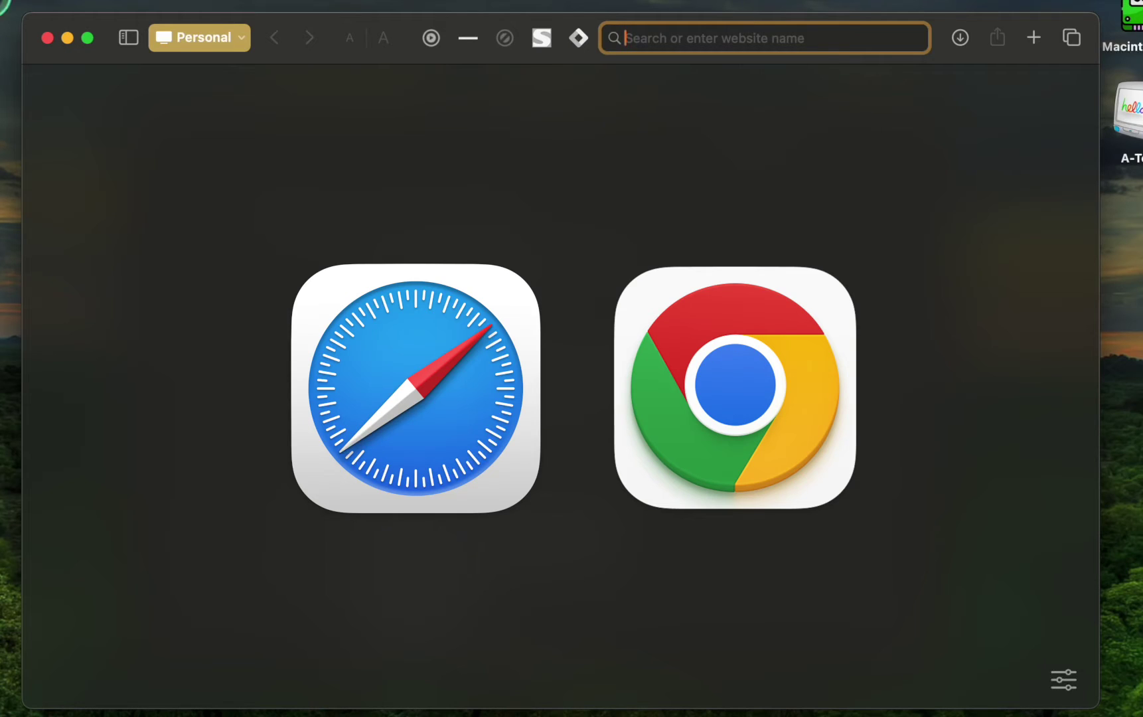
Uncheck Block all cookies in Safari's Advanced settings
left_click(4, 6)
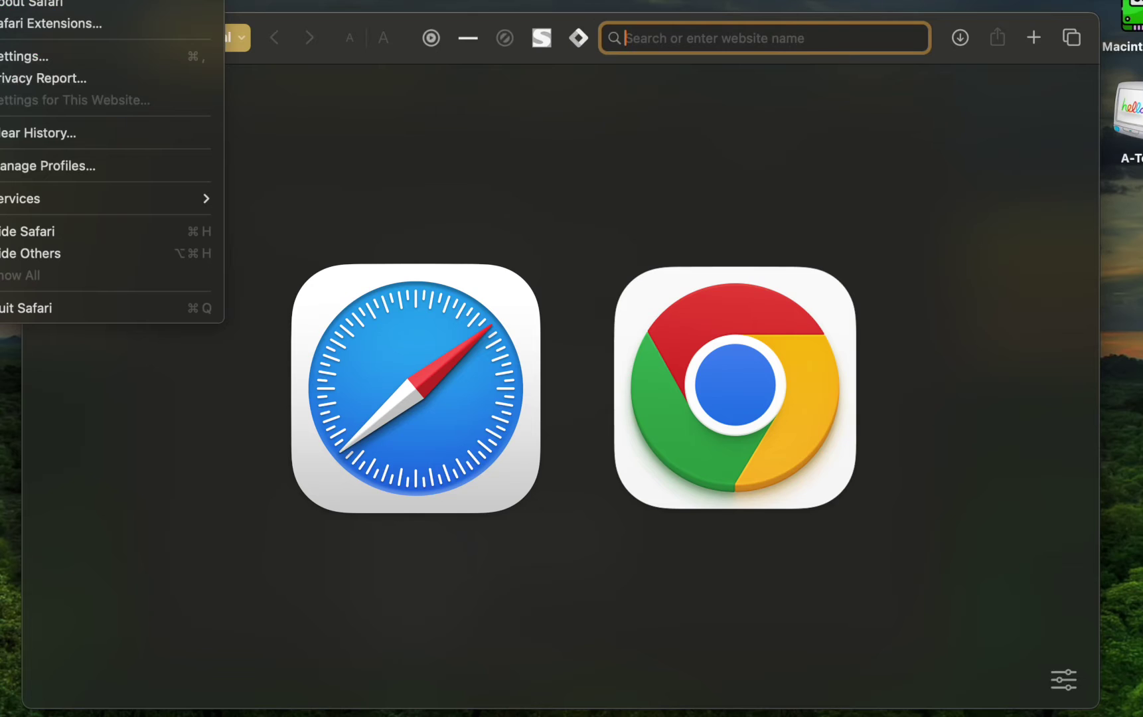
left_click(15, 64)
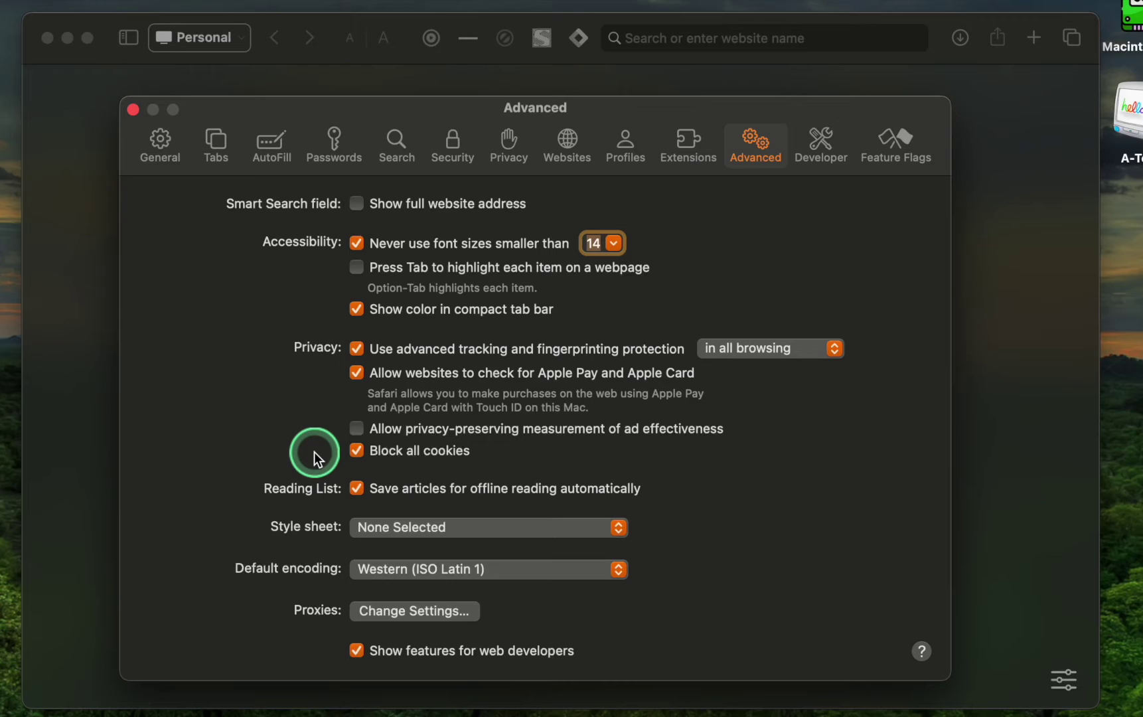
left_click(357, 450)
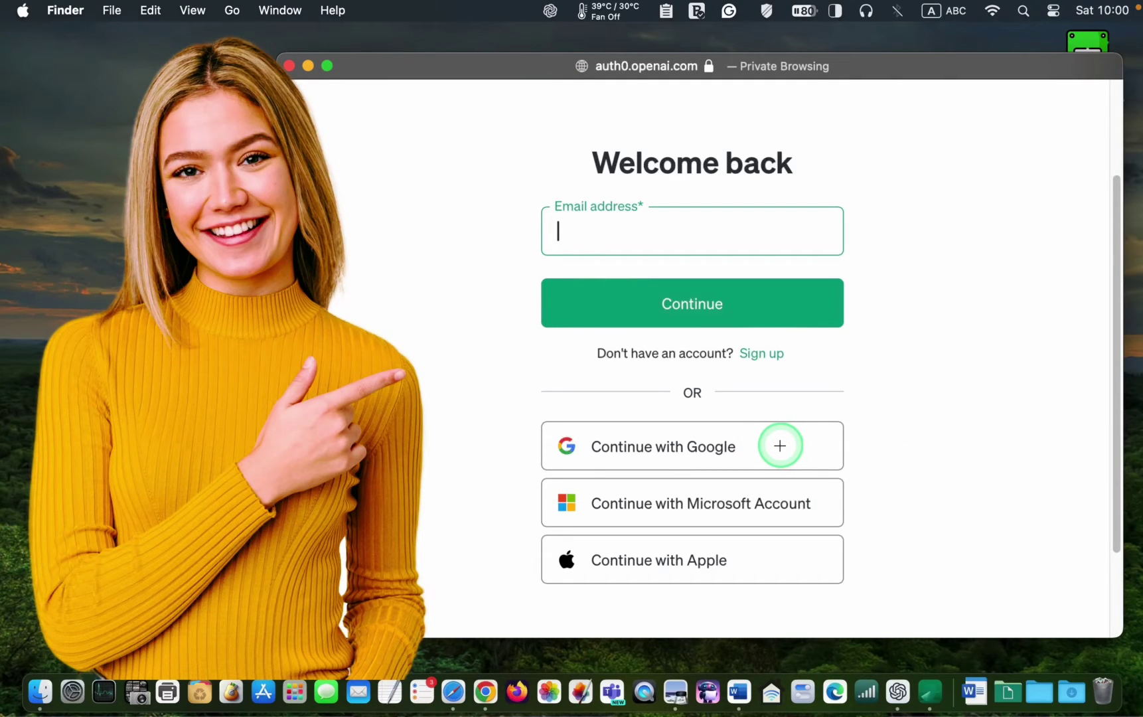
Sign in to OpenAI with a Google account, submitting the account e-mail and password
left_click(780, 445)
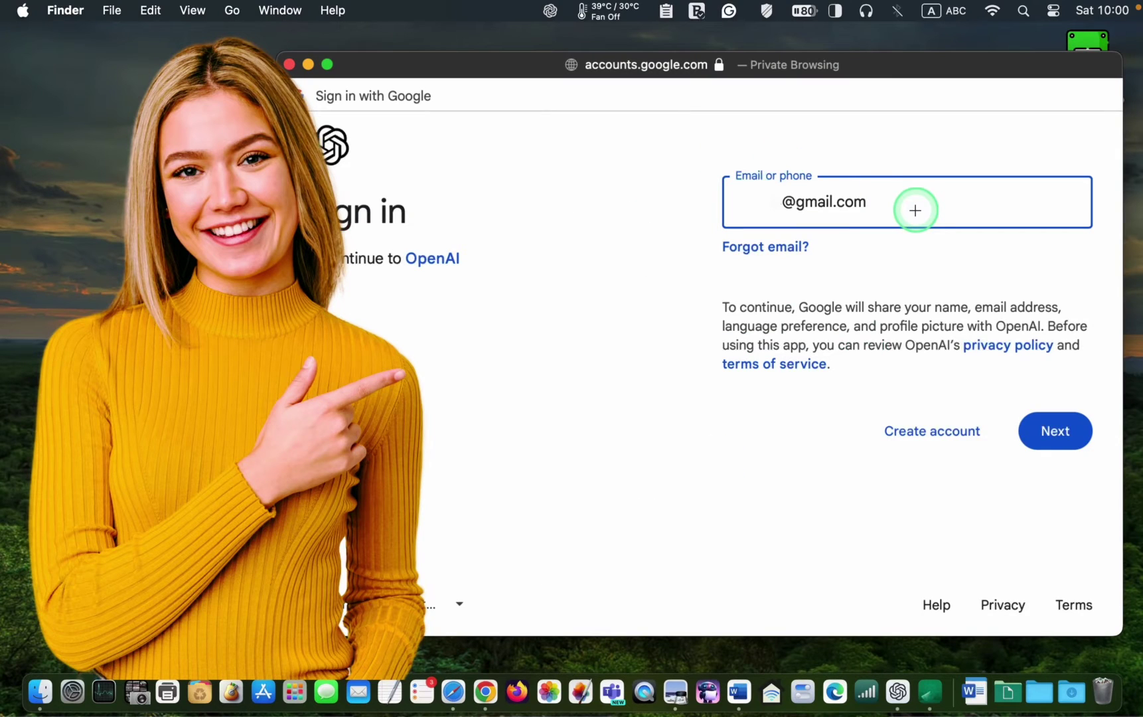
left_click(1029, 433)
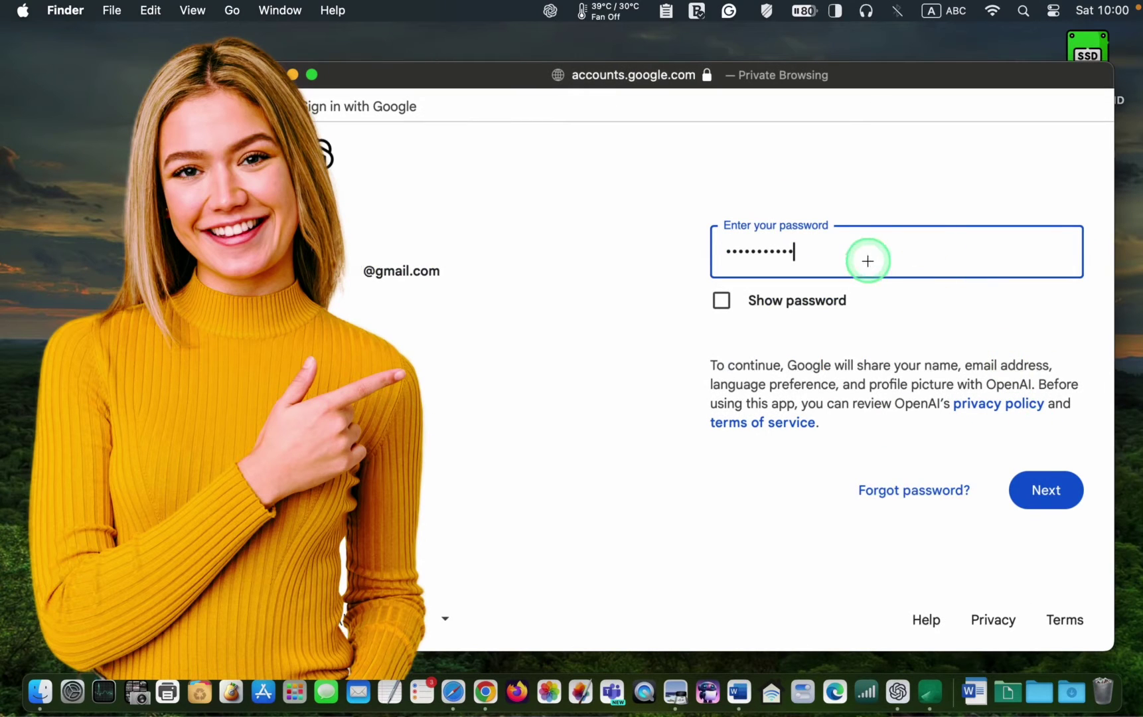
left_click(1059, 489)
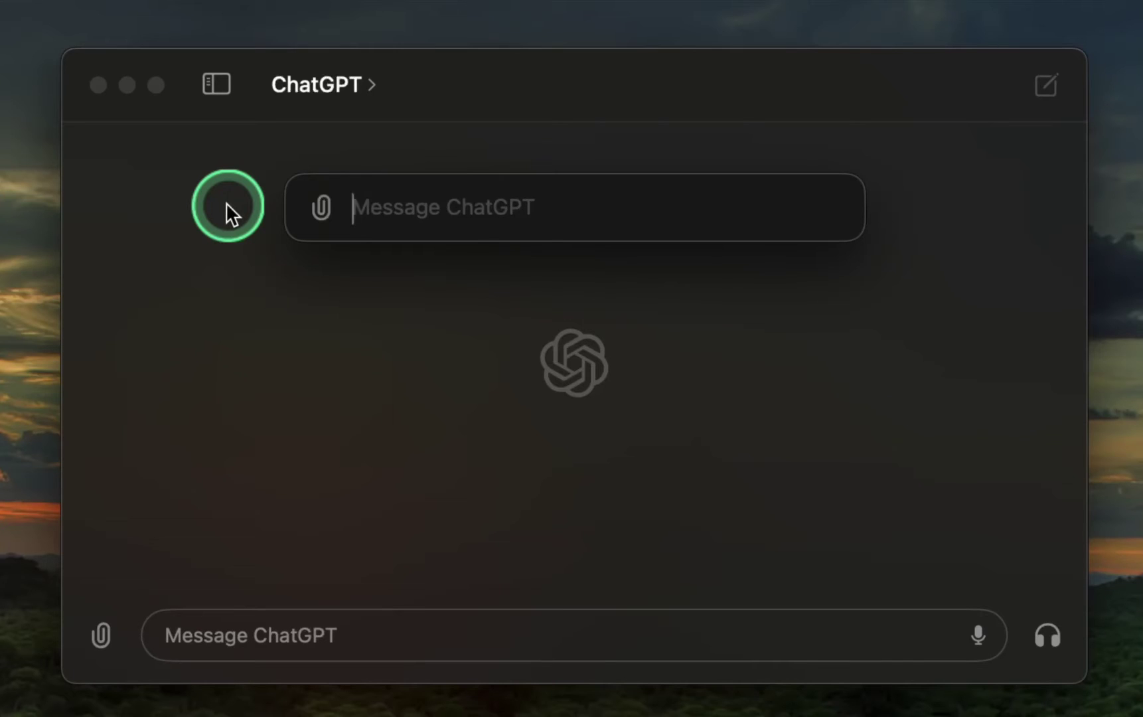
Show the launcher's attachment options: Upload File, Upload Photo, Take Screenshot, Take Photo, Open App
left_click(319, 208)
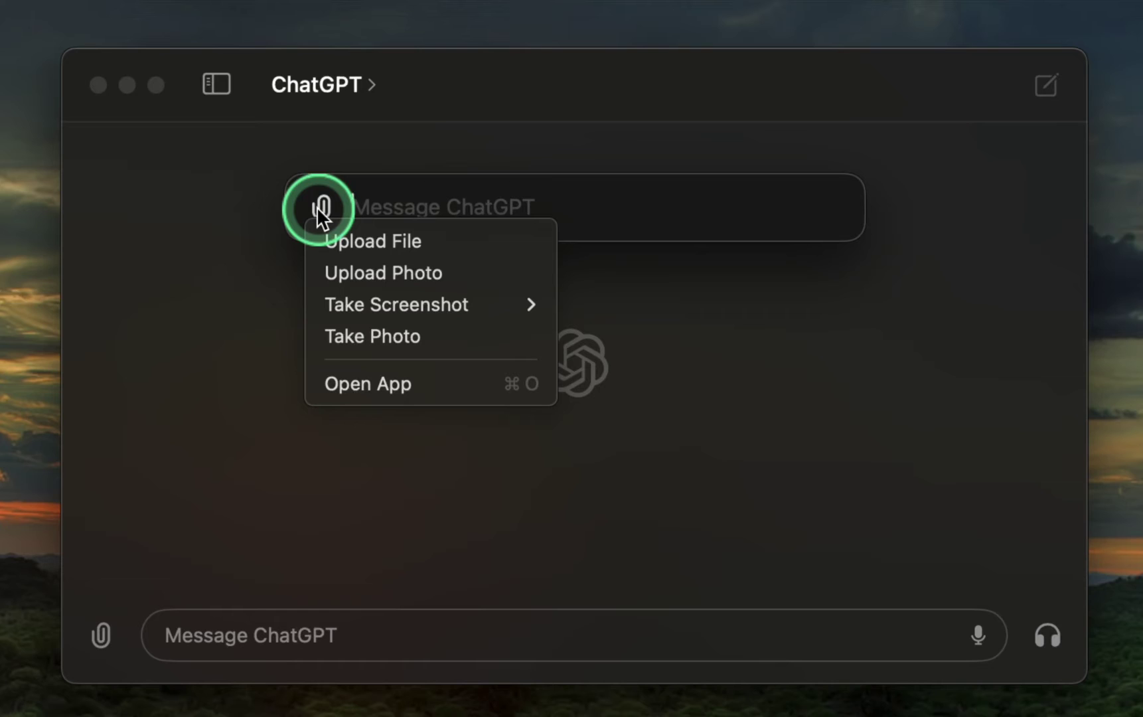
Dismiss the launcher, then dictate and send 'What's the difference between RAM and ROM?'
left_click(870, 401)
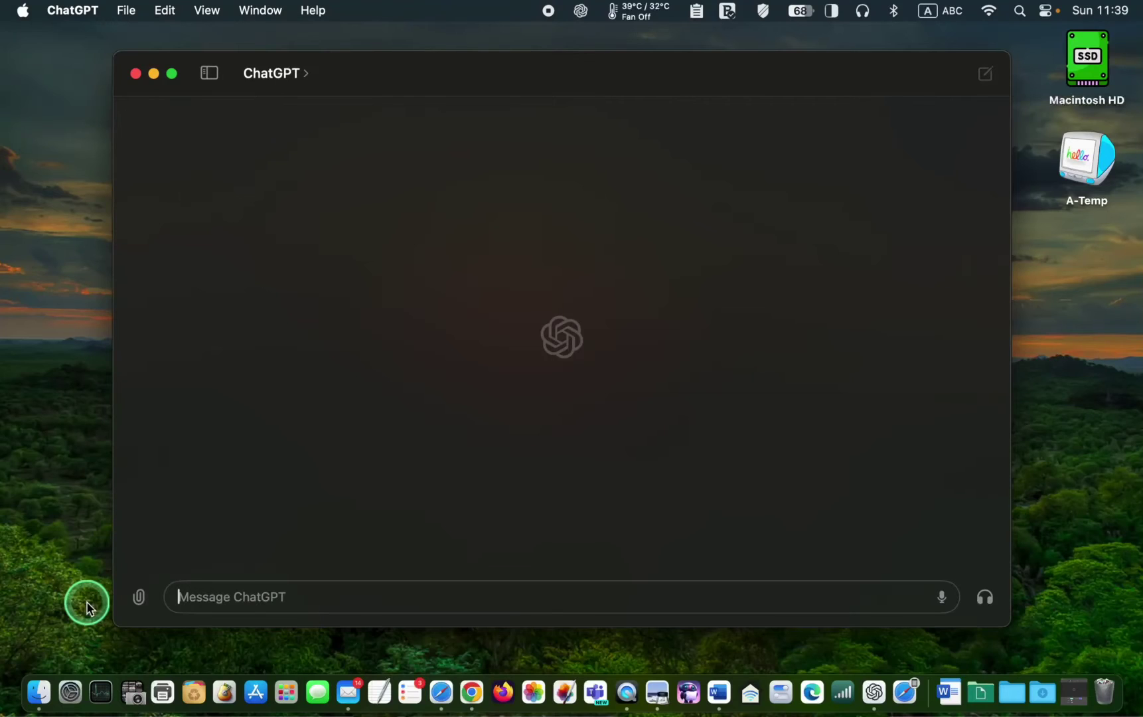
left_click(942, 599)
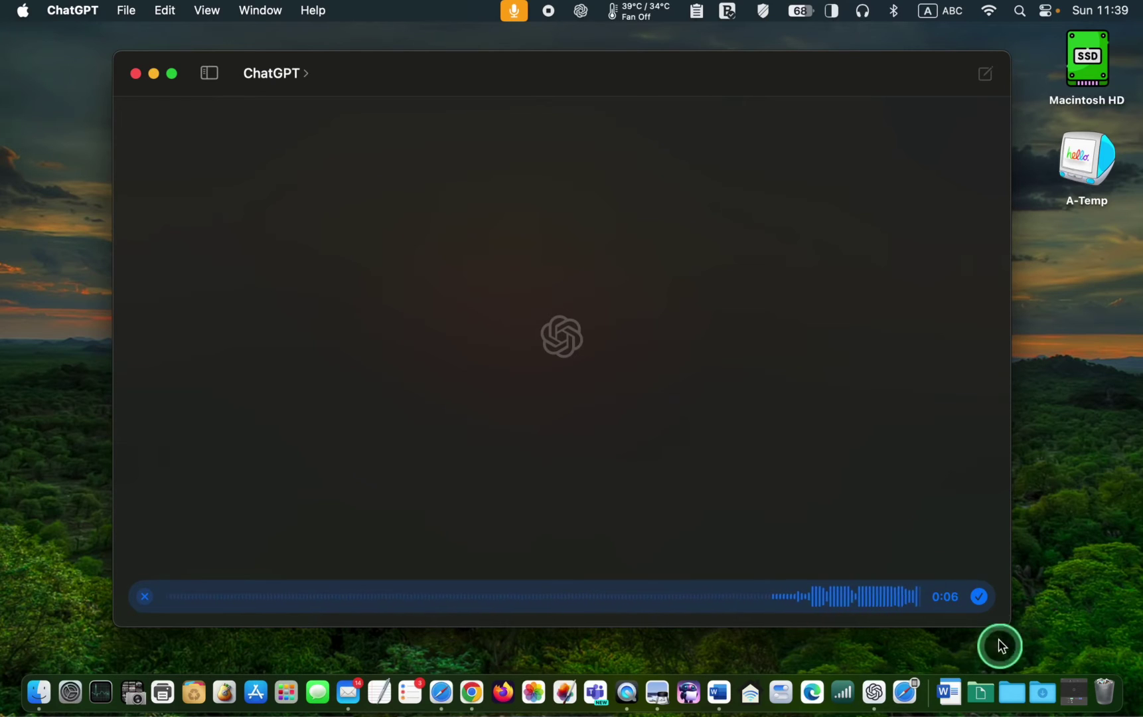
left_click(978, 598)
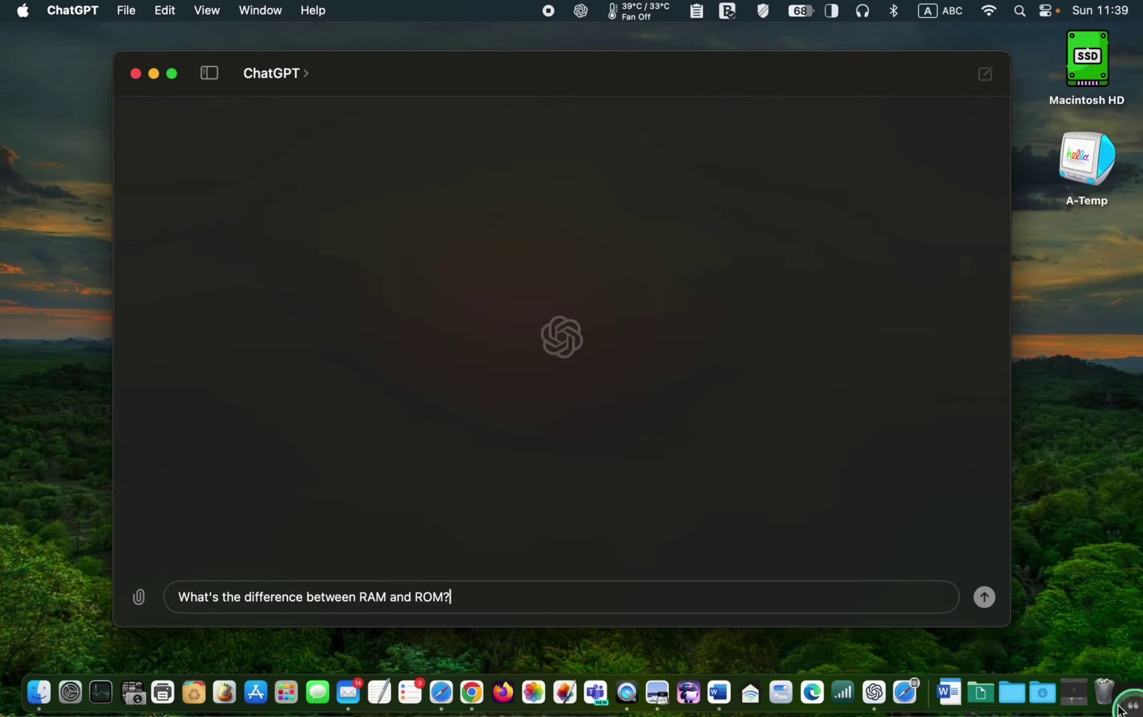
left_click(985, 602)
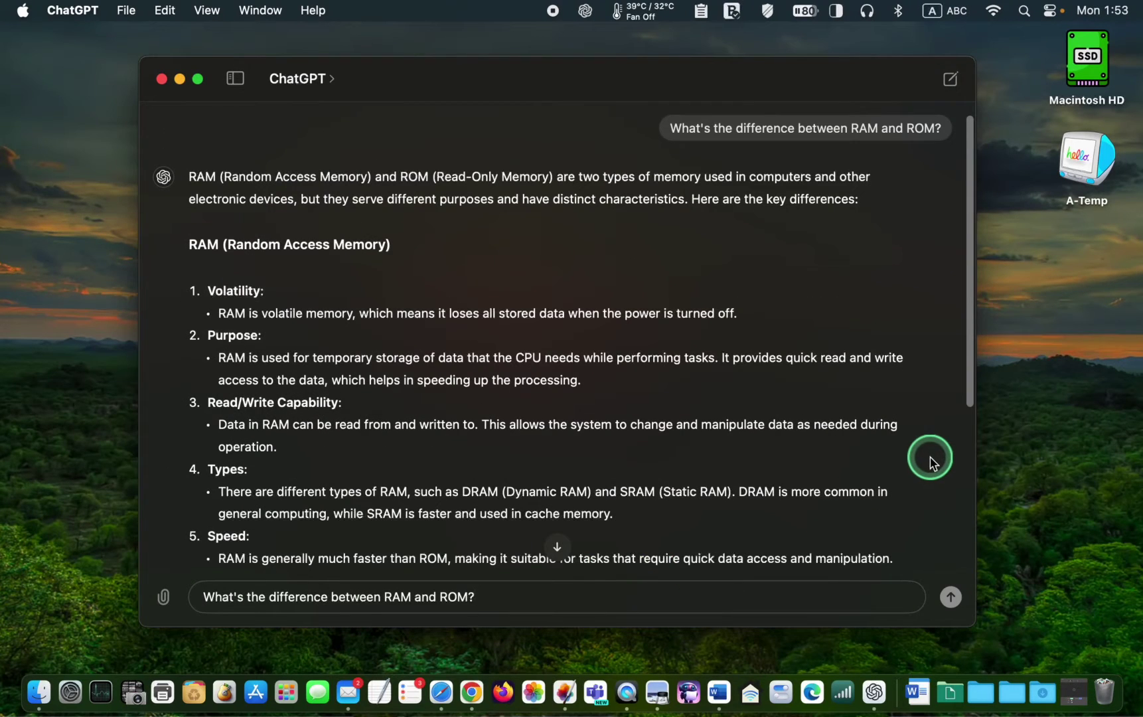
Play the RAM versus ROM answer aloud with Read Aloud
scroll(932, 461, "down", 5)
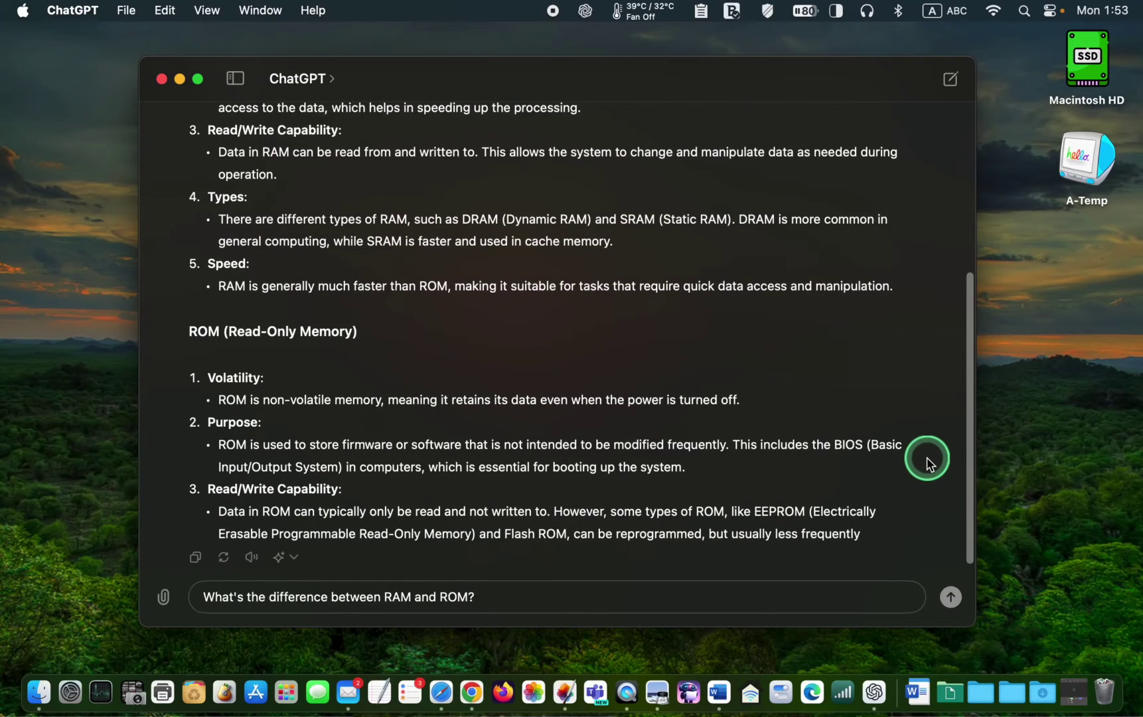
left_click(251, 558)
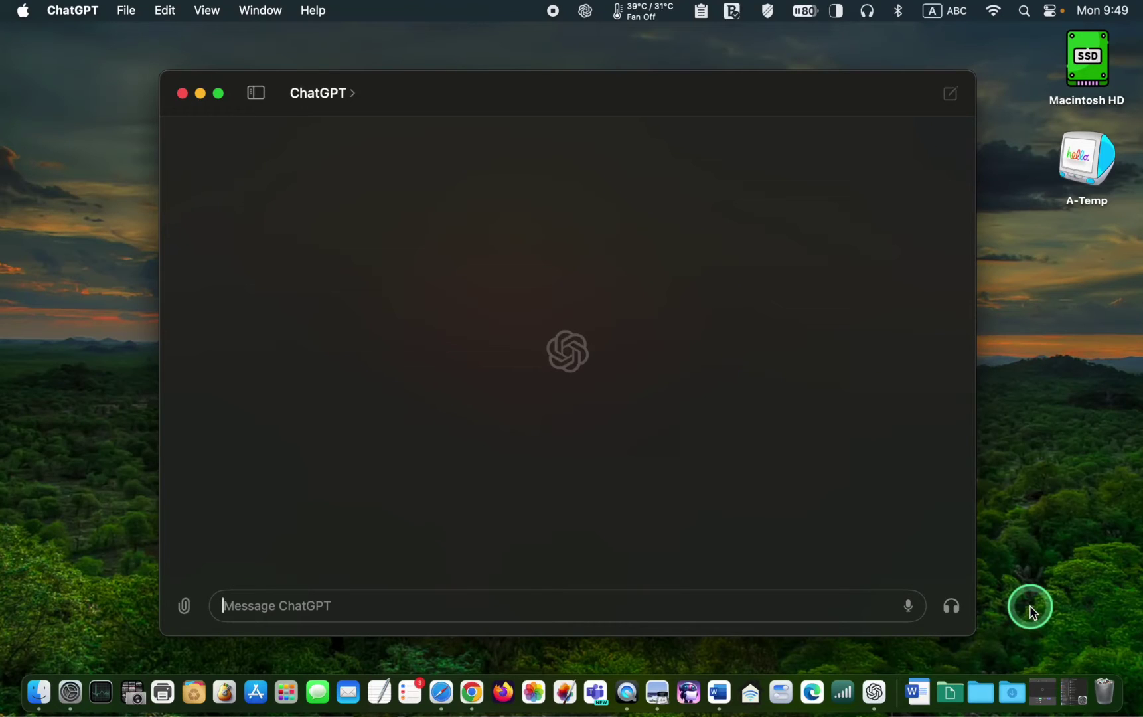
Turn on ChatGPT under Microphone in System Settings and quit and reopen the app
left_click(907, 606)
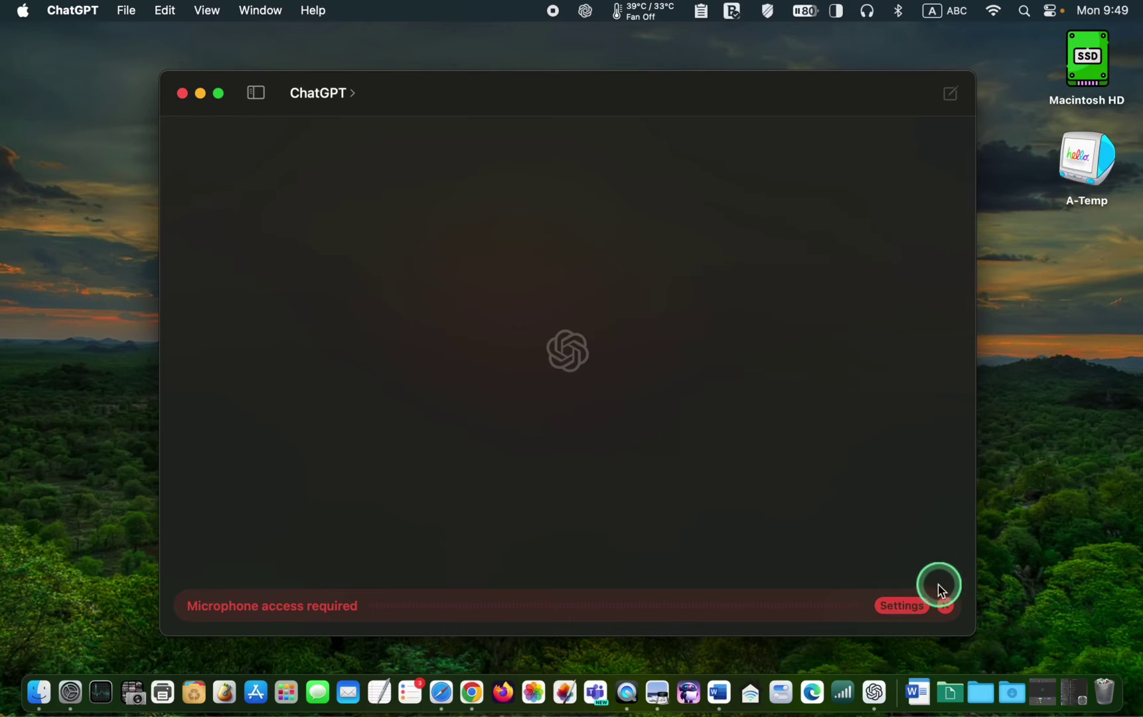
left_click(901, 606)
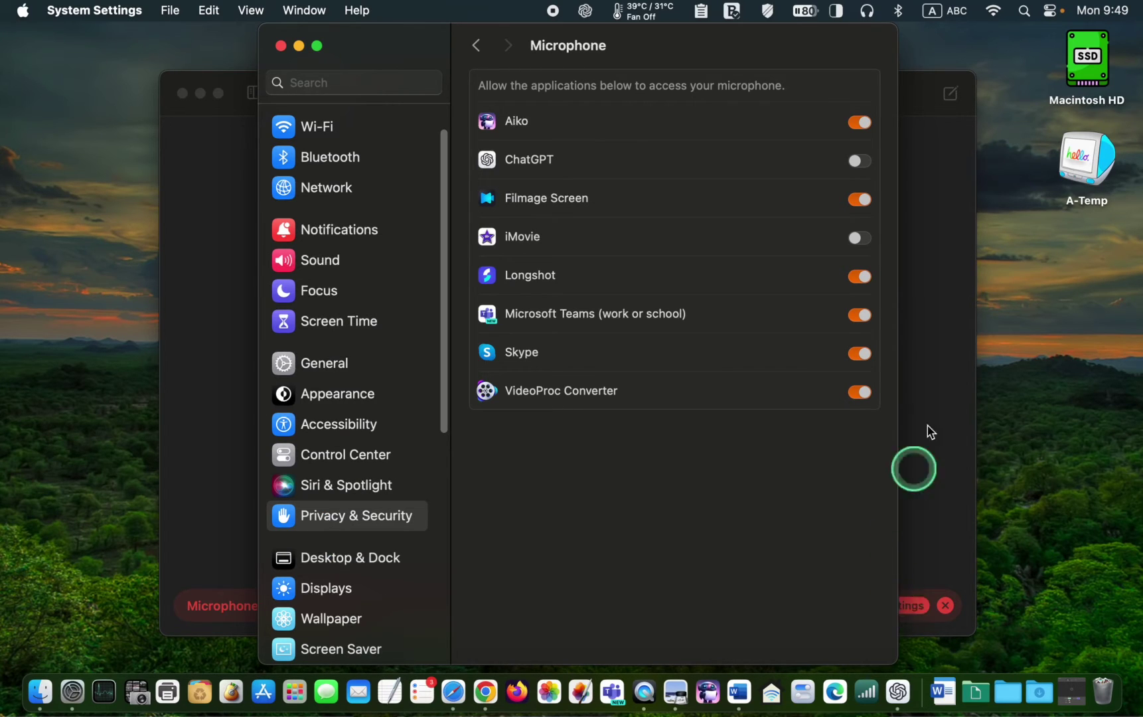
left_click(860, 162)
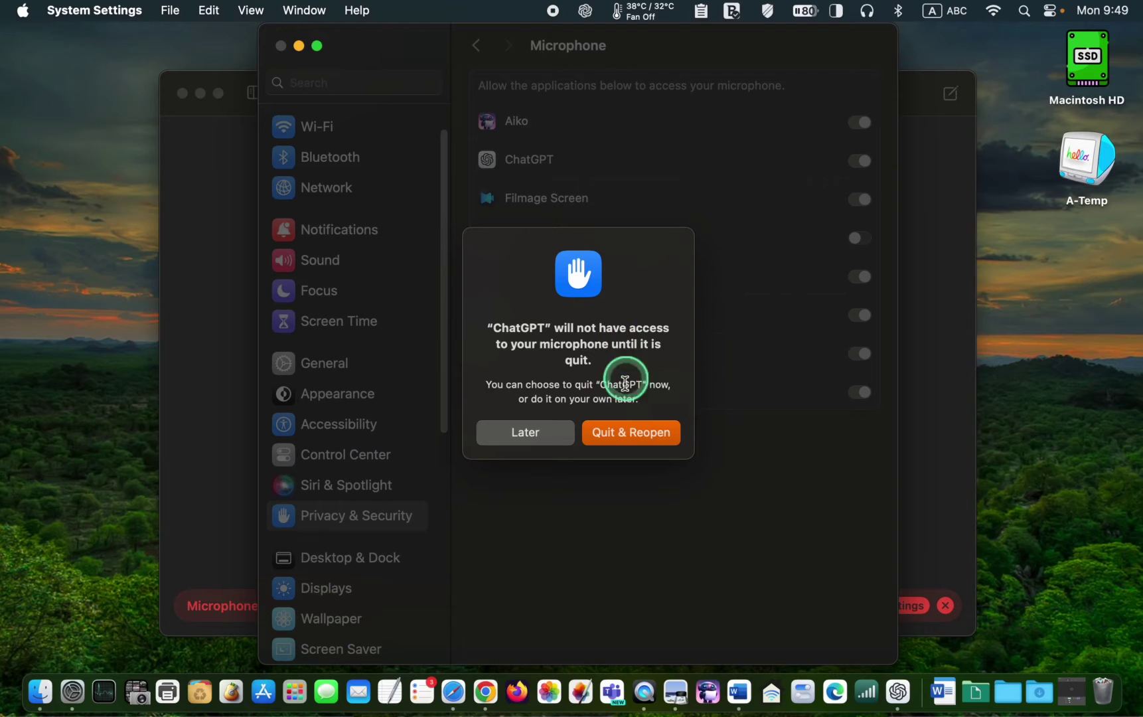
left_click(620, 433)
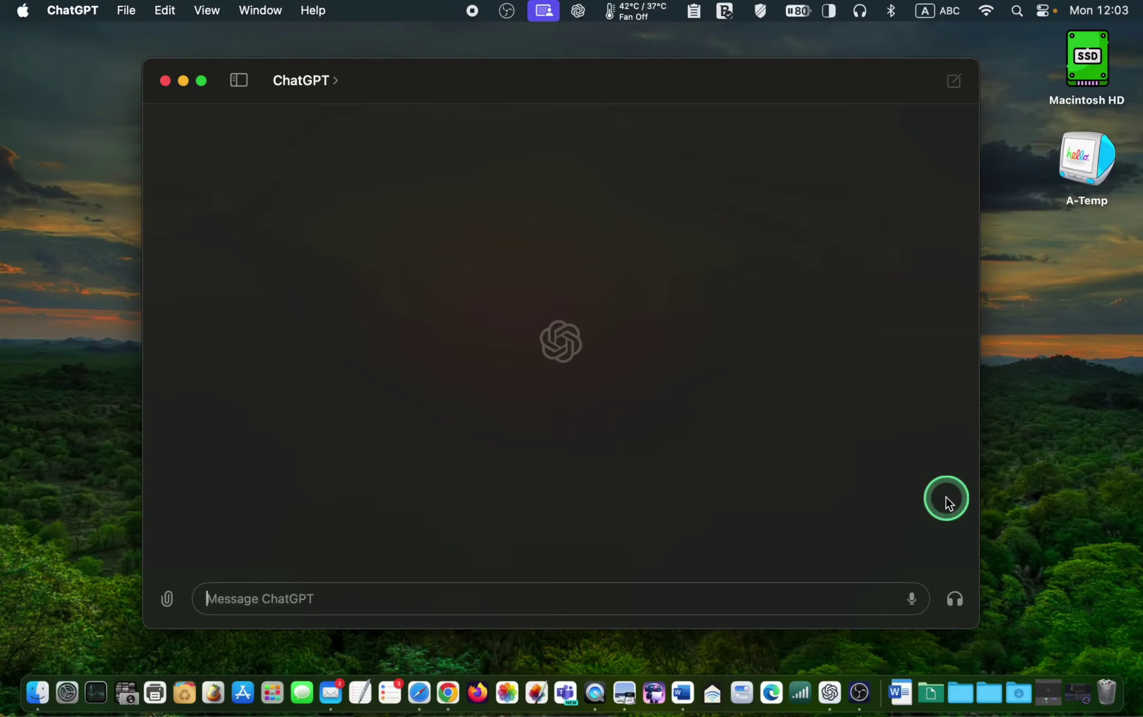
Hold a hands-free Voice Mode conversation, nudging its window slightly right
left_click(957, 601)
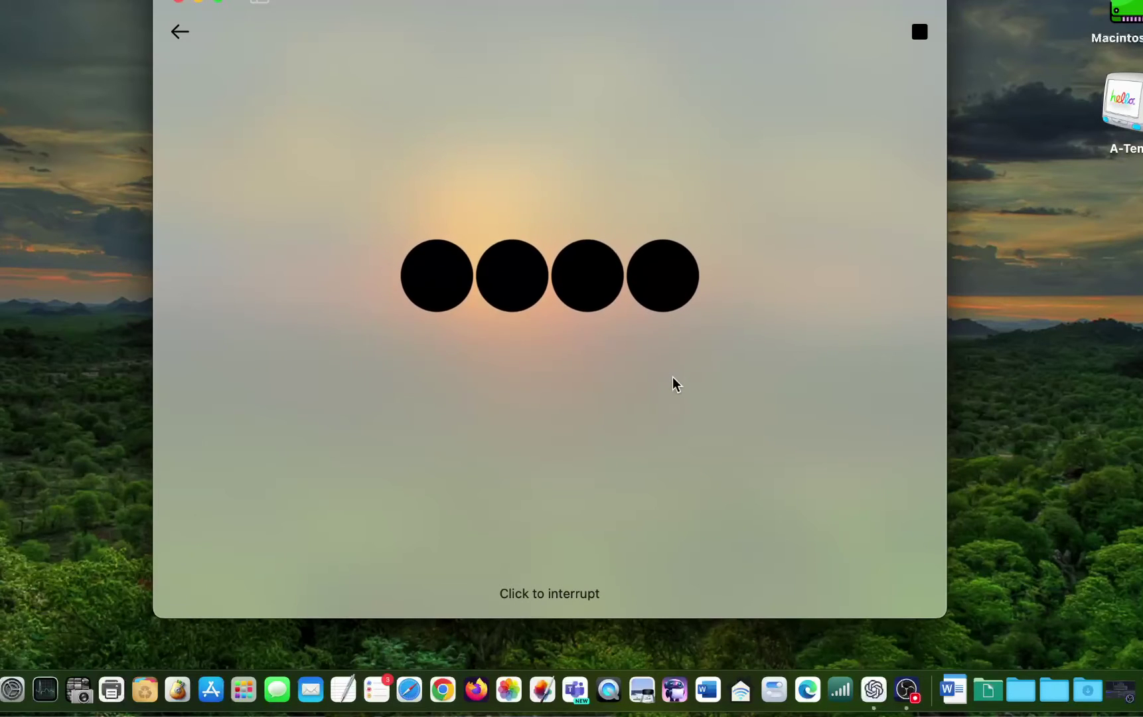
left_click_drag(904, 37, 942, 45)
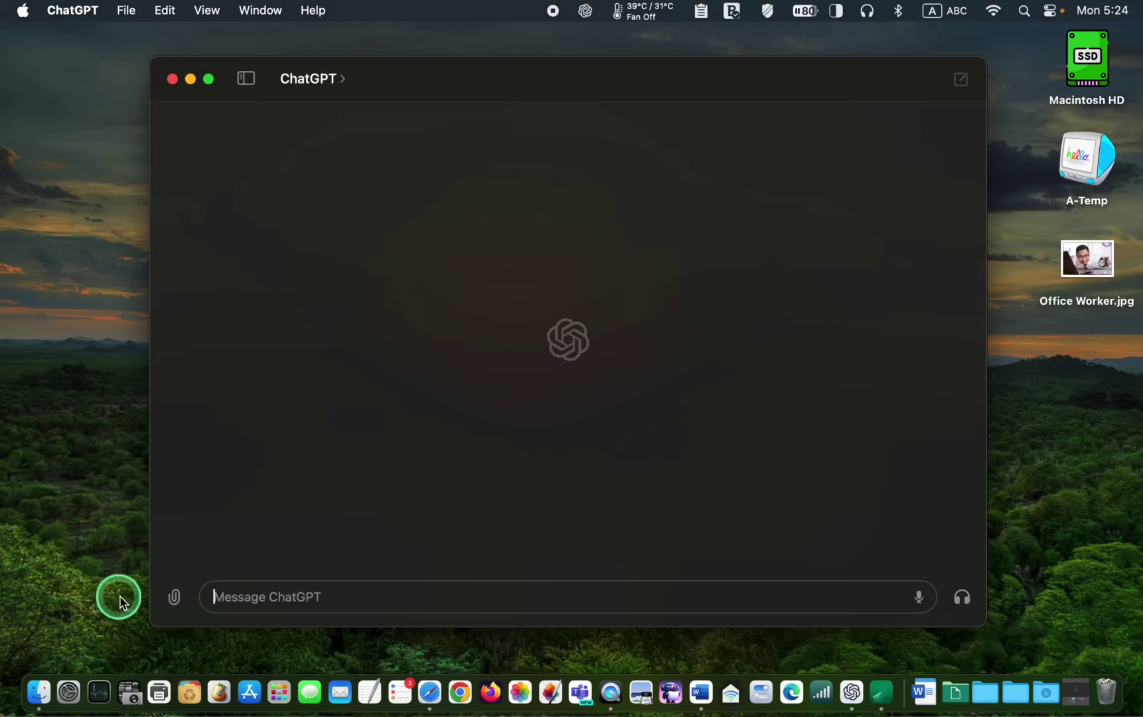
Attach the Office Worker.jpg photo to the chat and send it to ChatGPT
left_click(172, 600)
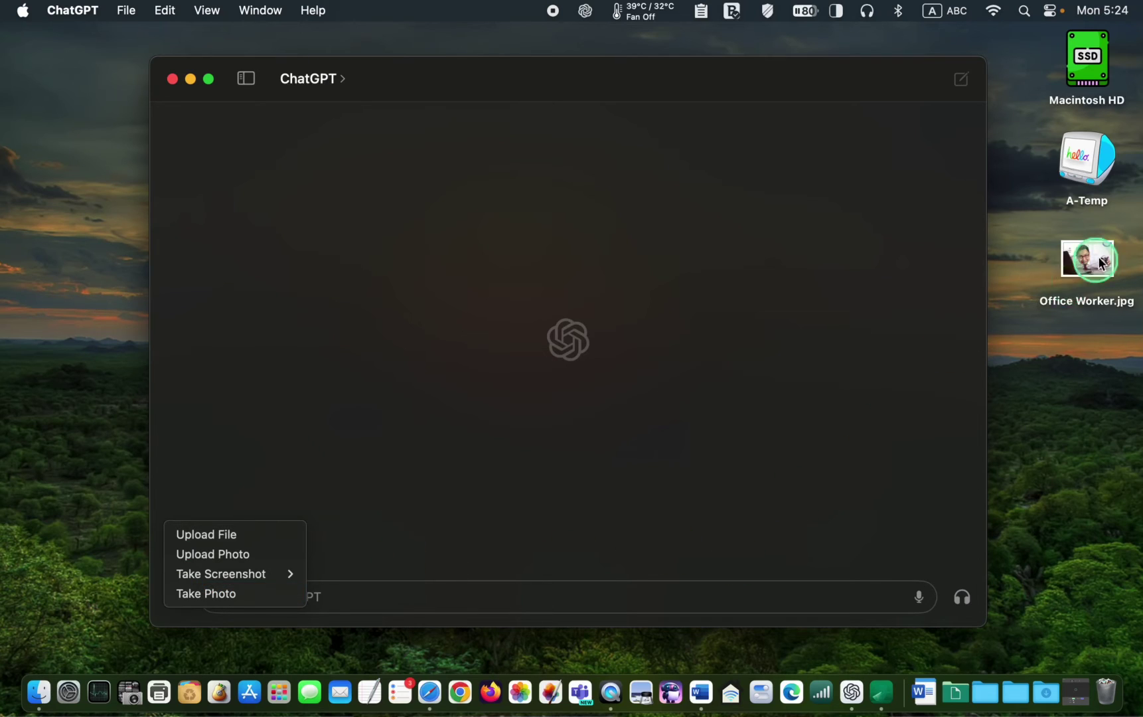
left_click_drag(1088, 259, 431, 456)
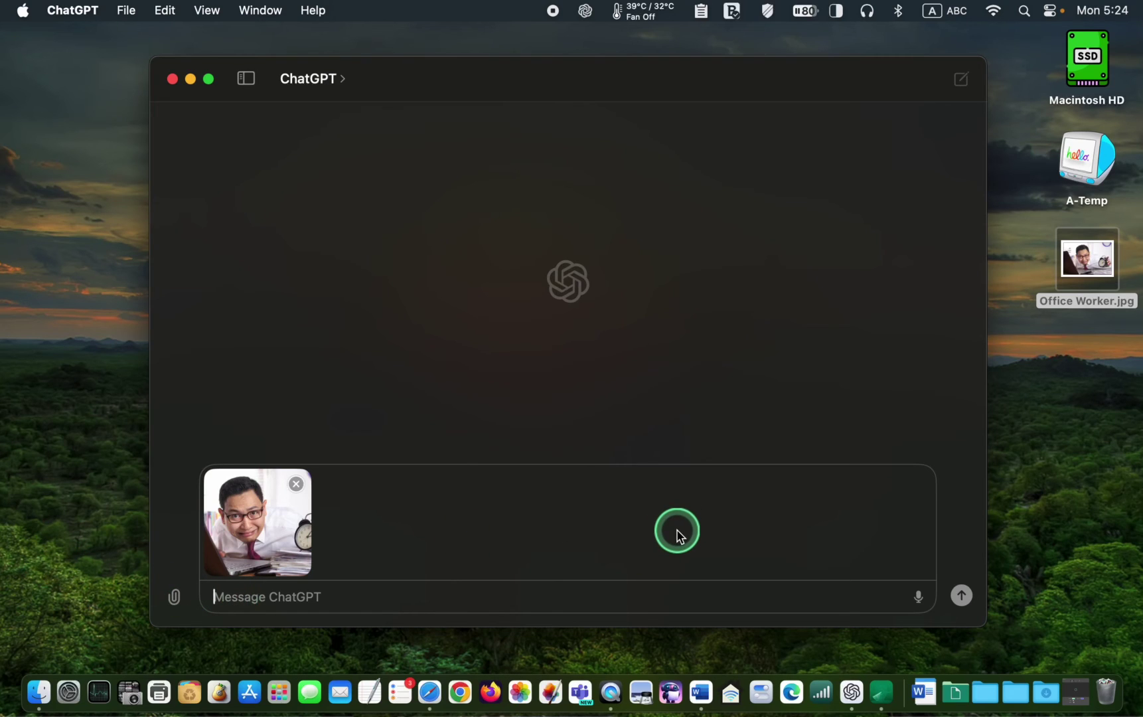
key("Return")
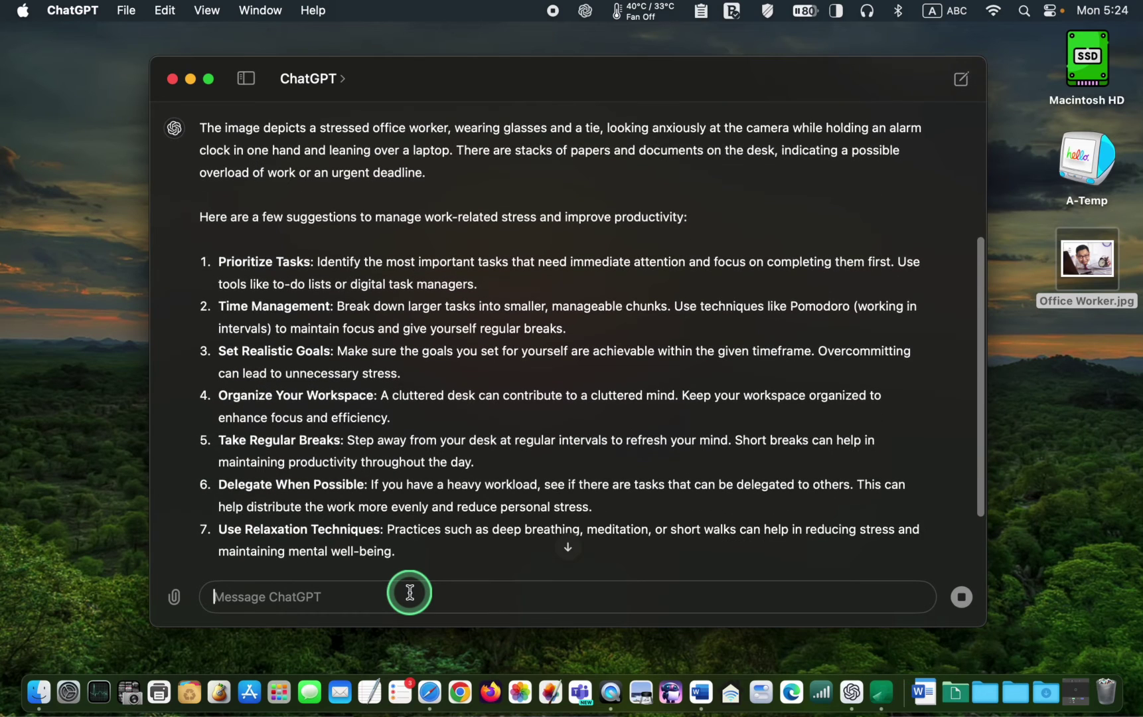
scroll(956, 574, "up", 5)
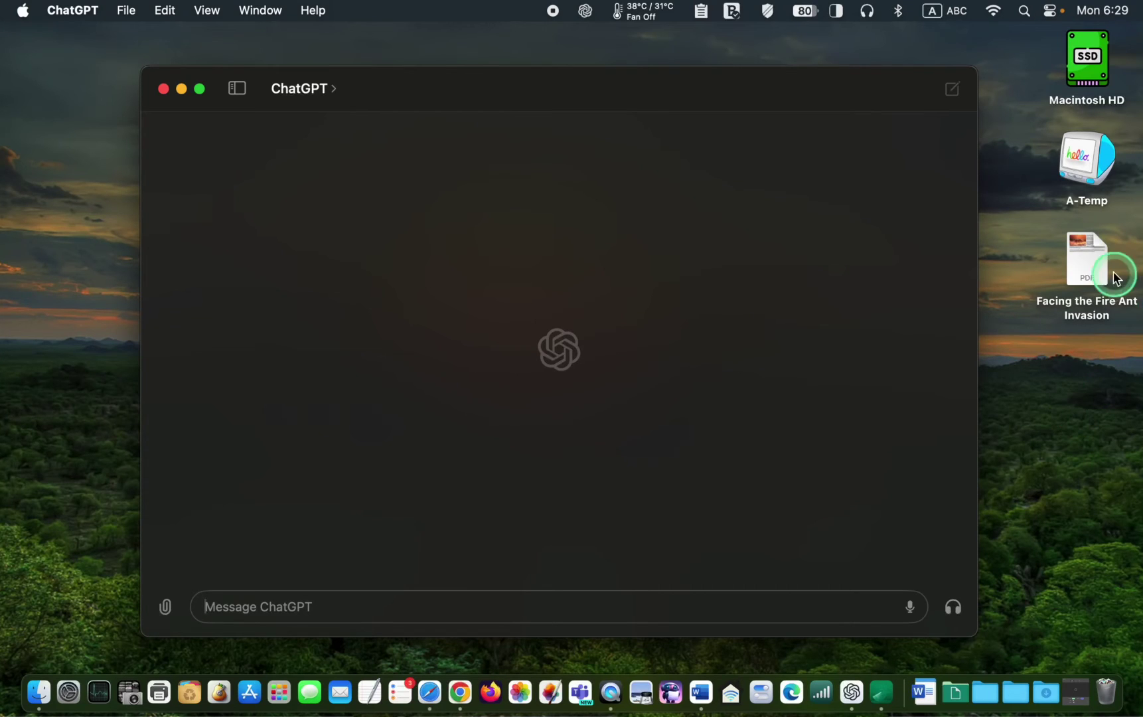
Attach the 'Facing the Fire Ant Invasion' PDF, send the ten-question request, and play the reply aloud
left_click(1096, 275)
left_click_drag(1097, 275, 713, 458)
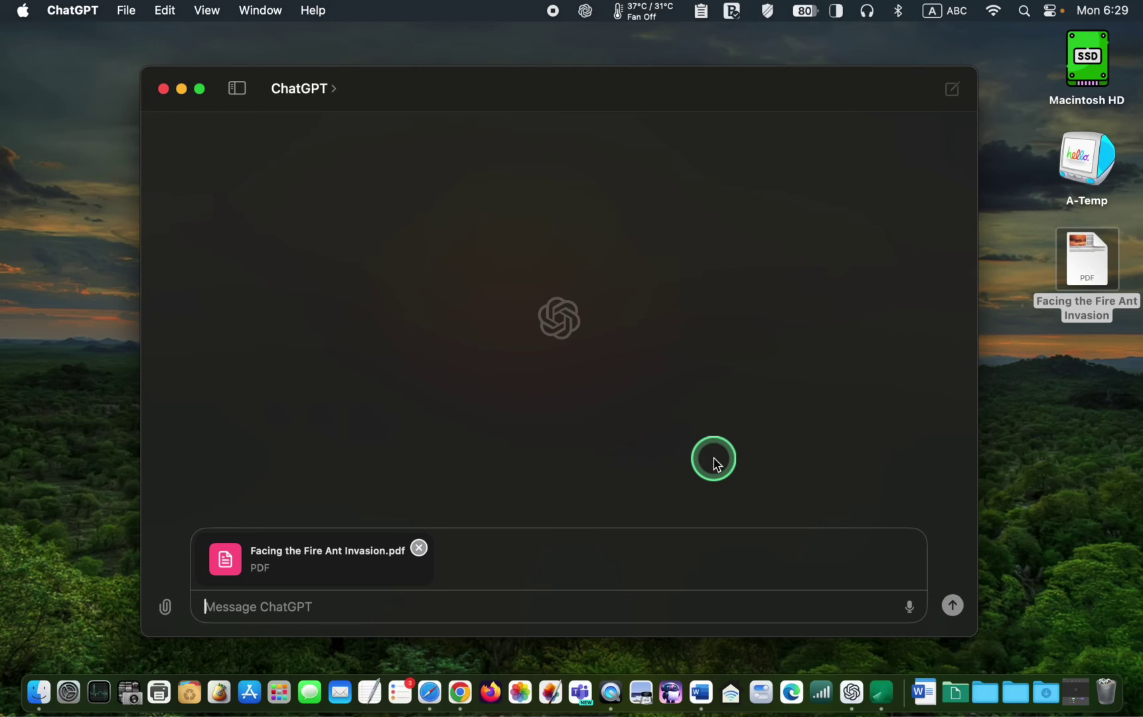
left_click(308, 558)
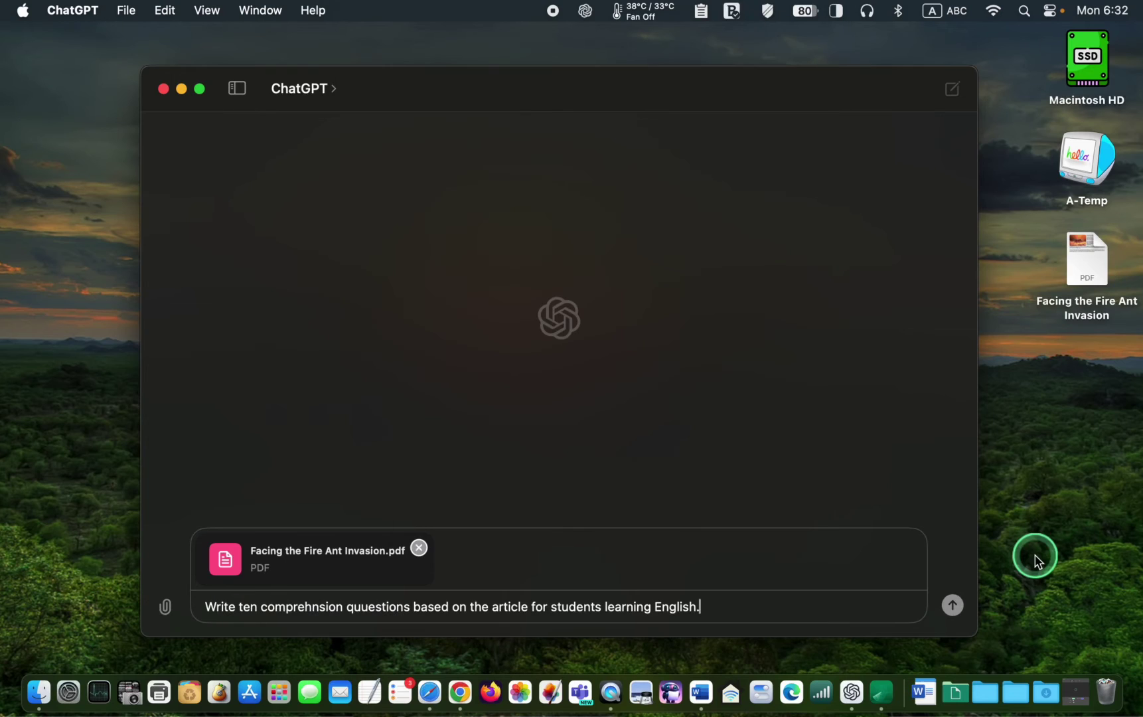
left_click(953, 605)
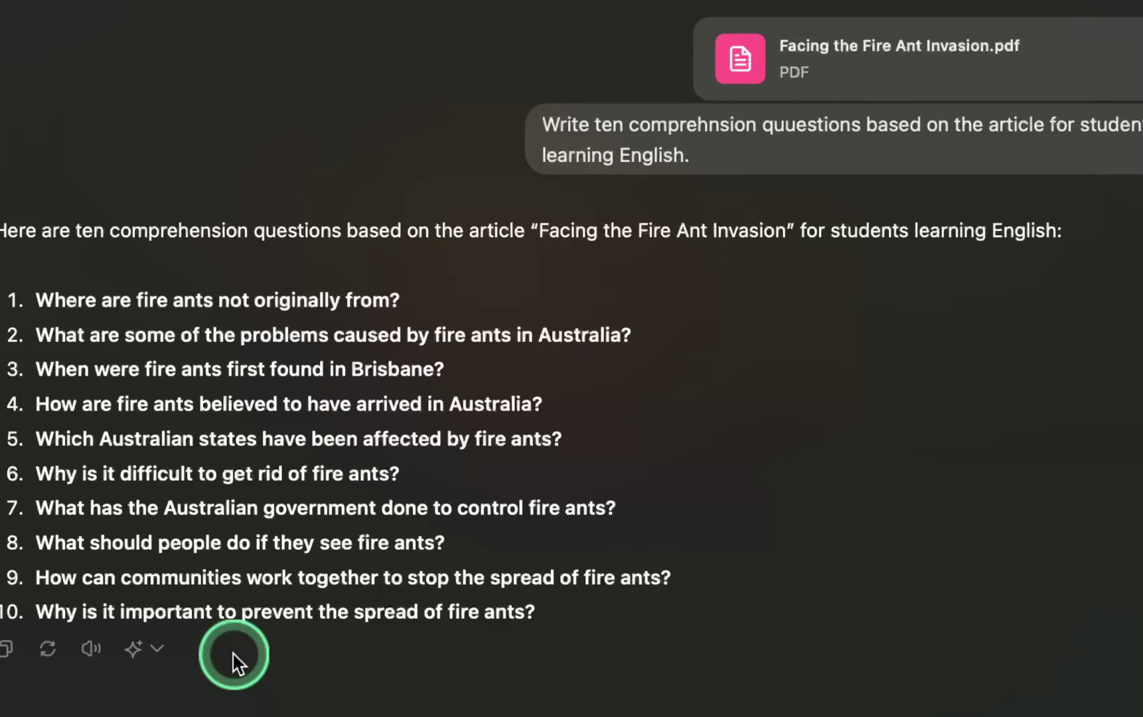
left_click(92, 649)
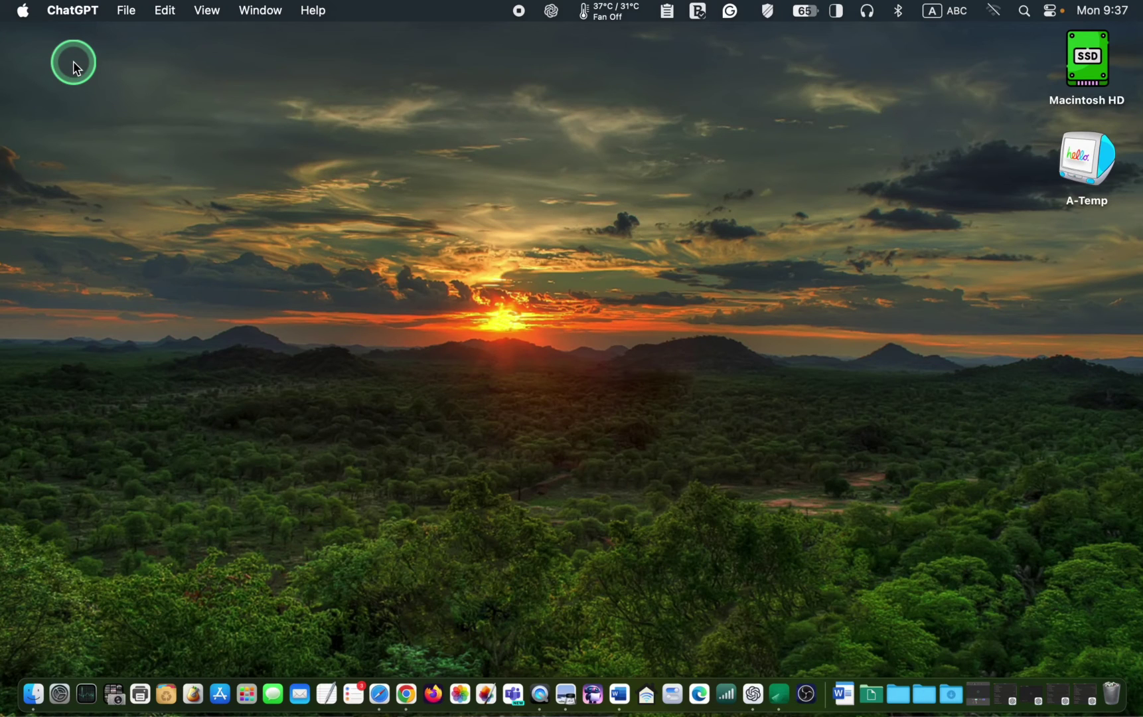
Open ChatGPT Settings and follow the App Language option to macOS Language & Region
left_click(72, 11)
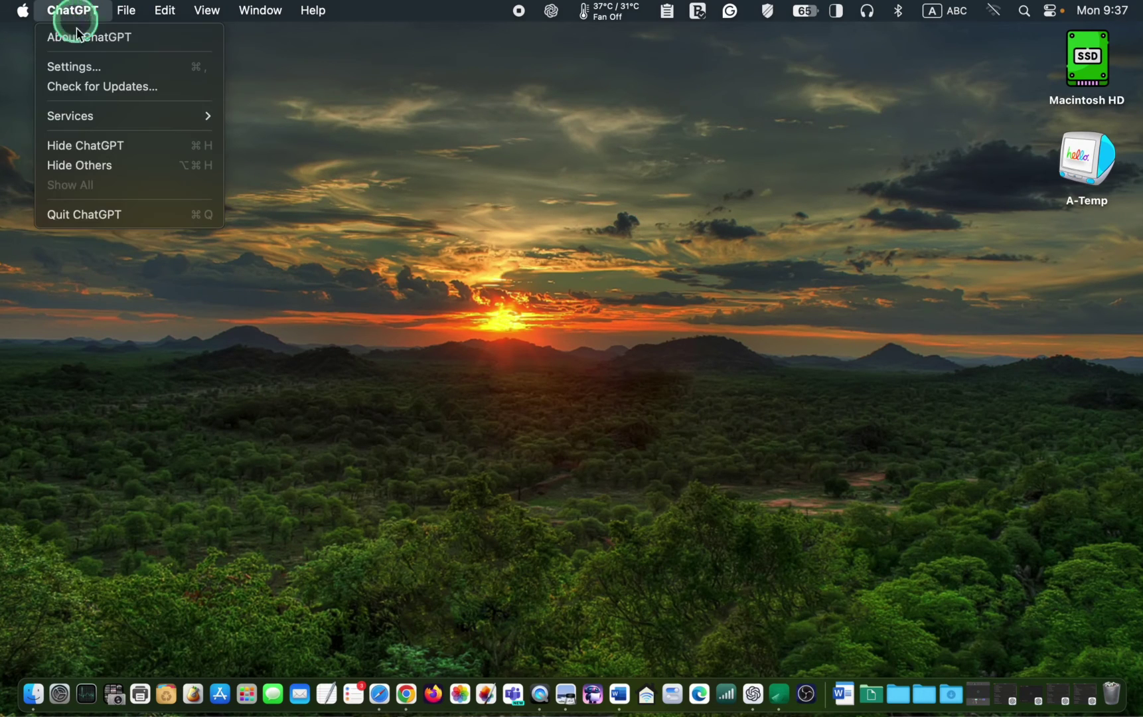
left_click(79, 67)
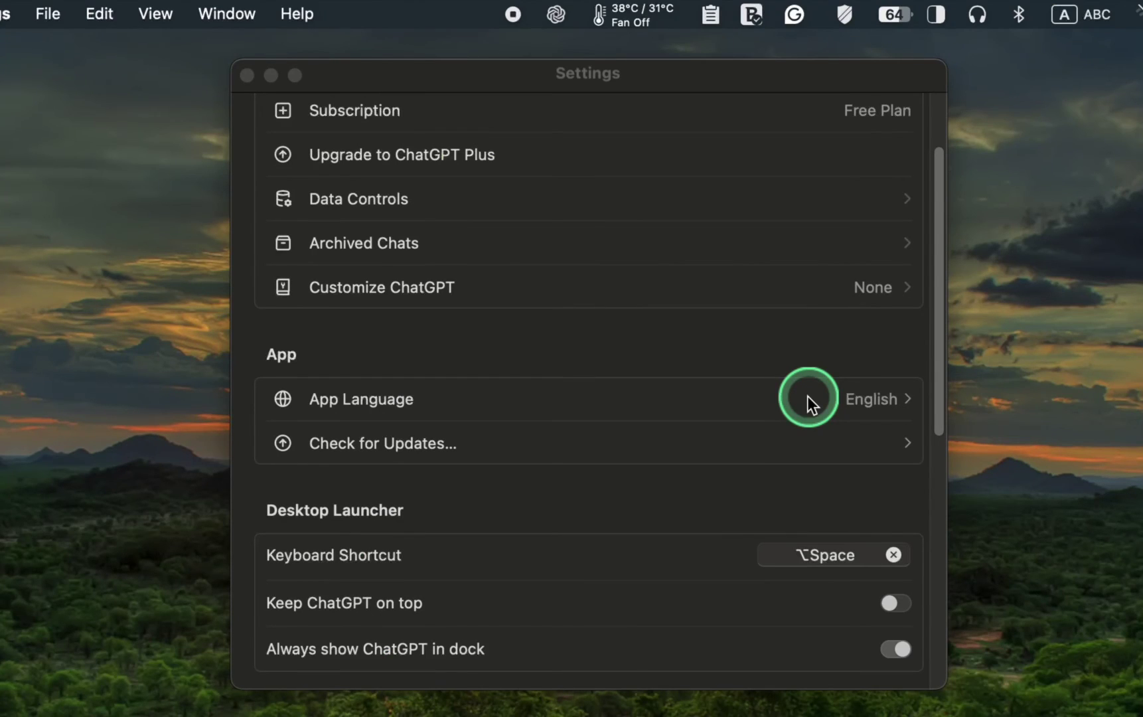
left_click(805, 400)
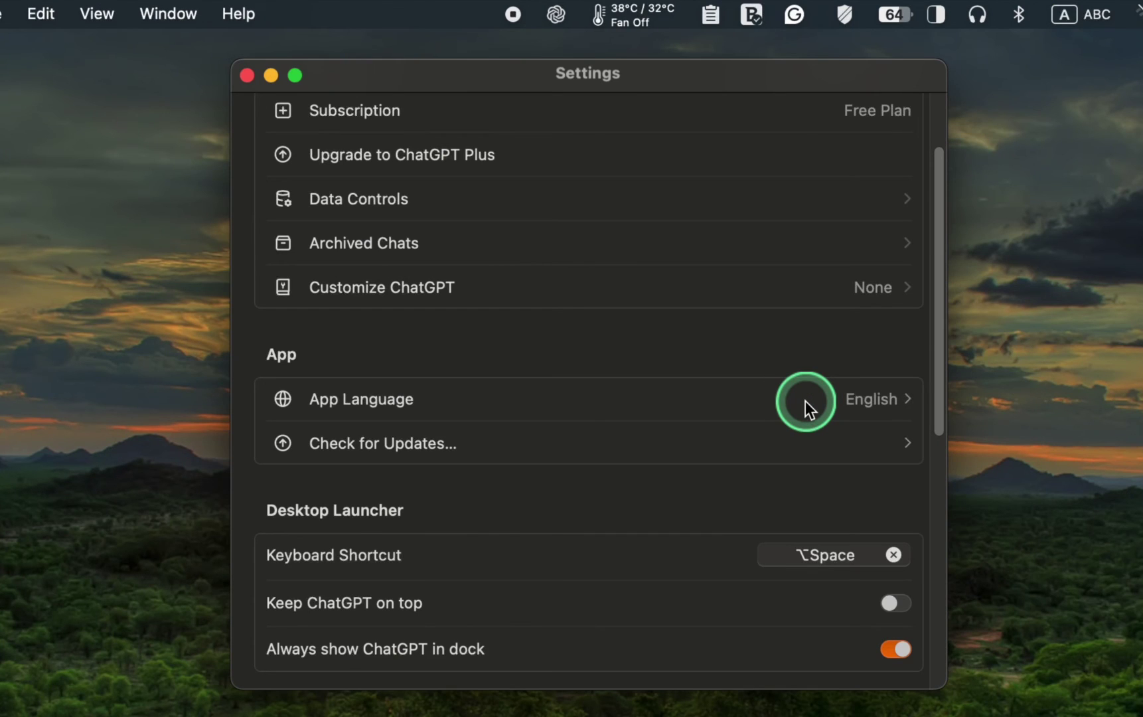
left_click(805, 401)
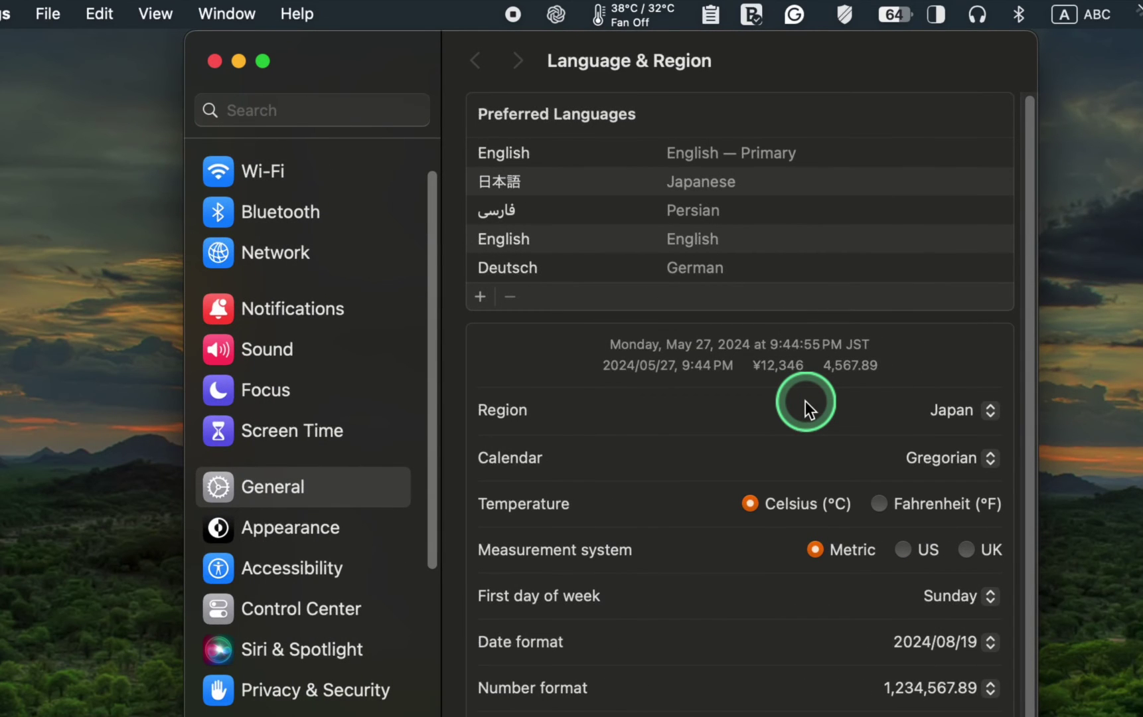
Cancel adding a language, remove Deutsch from the preferred languages, and drag Persian higher
left_click(477, 294)
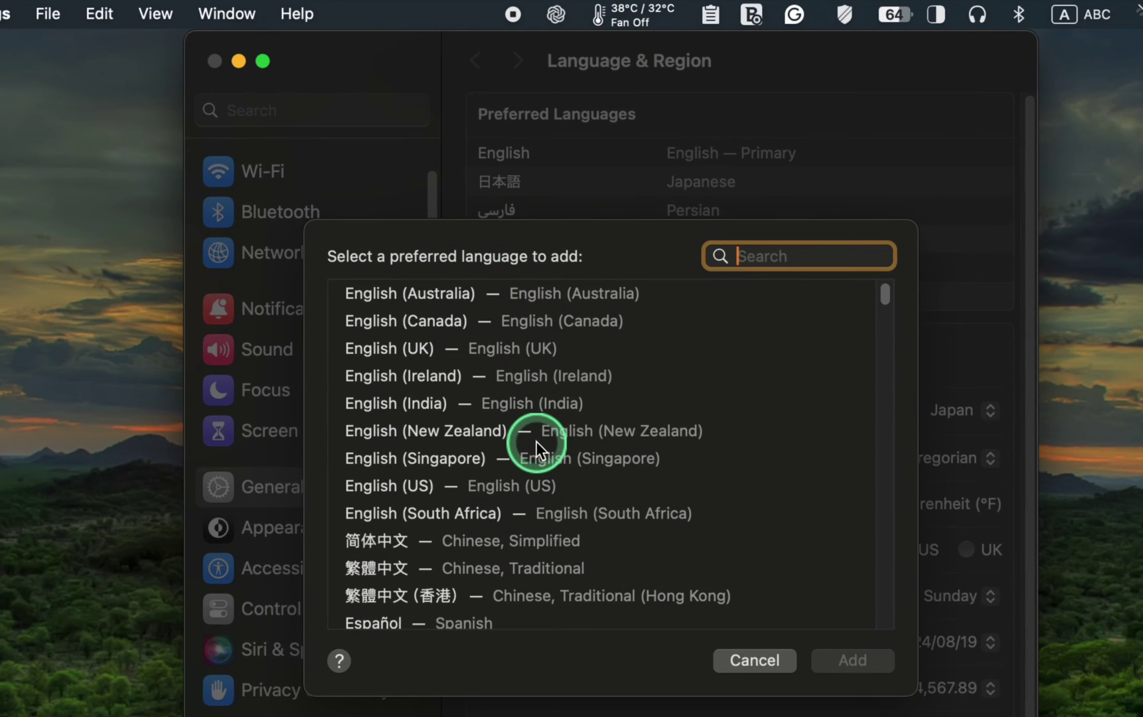
left_click(760, 658)
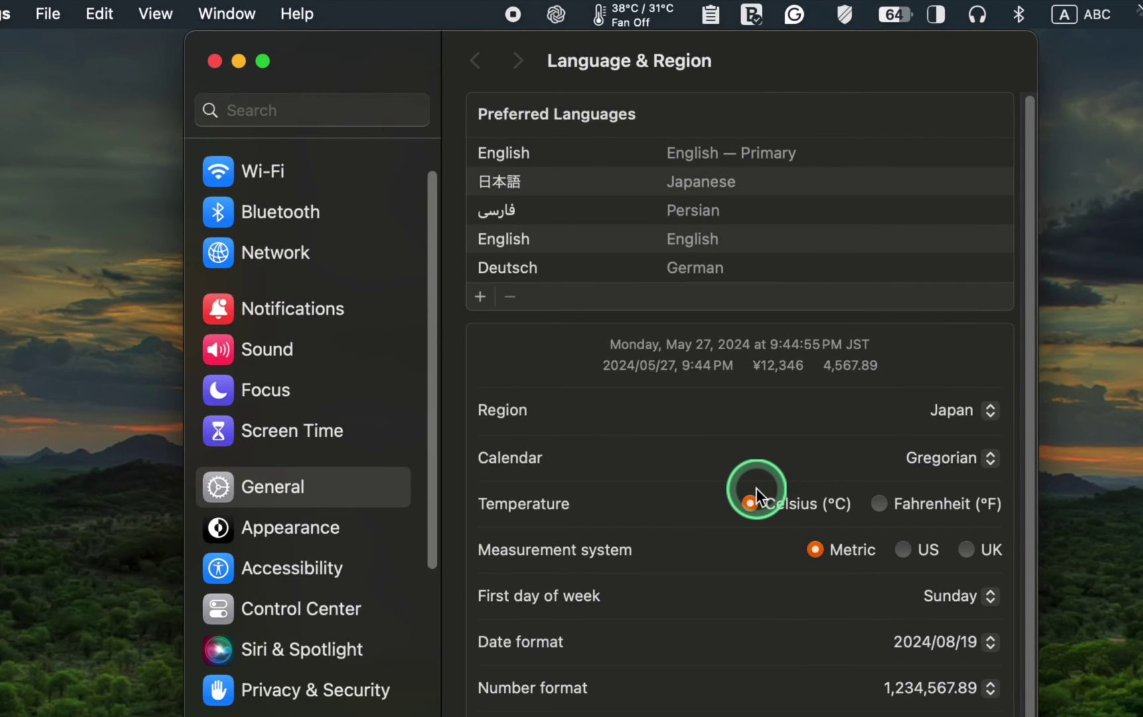
left_click(532, 268)
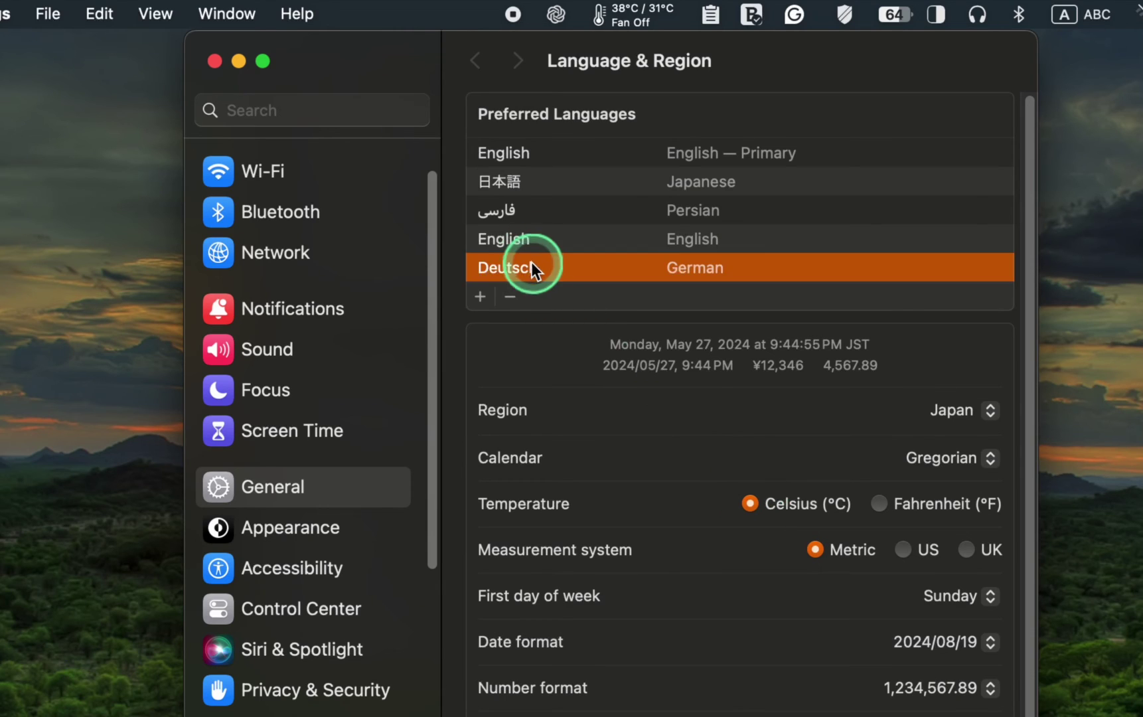
left_click(511, 297)
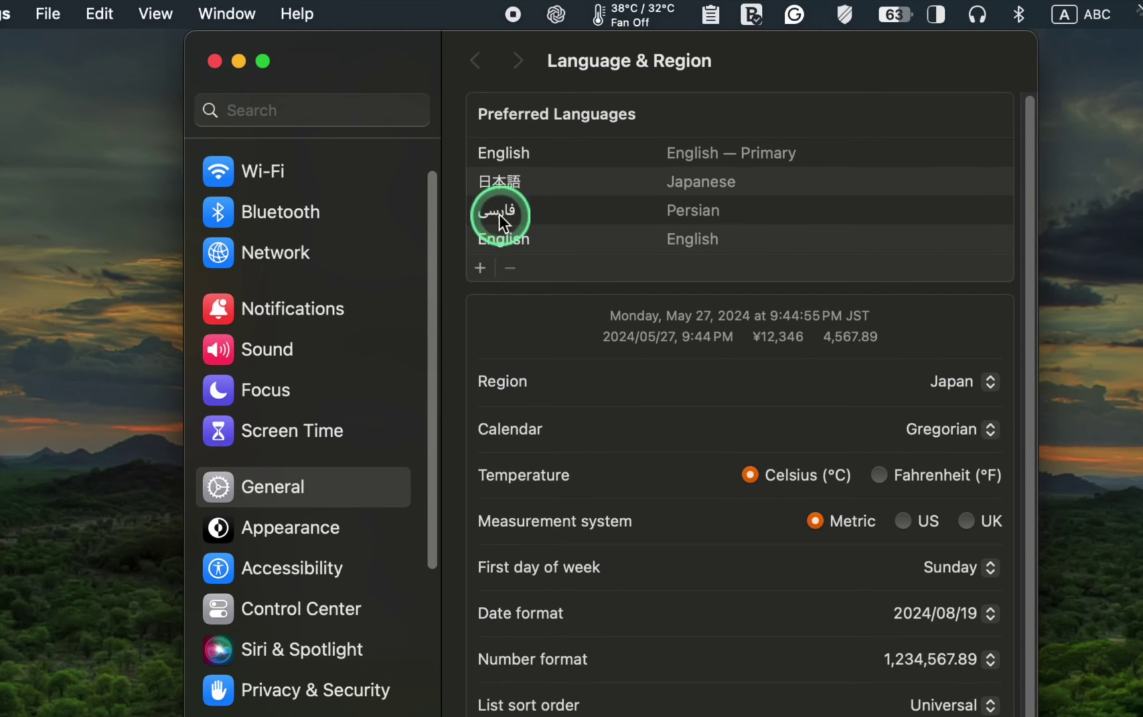
left_click_drag(499, 214, 506, 239)
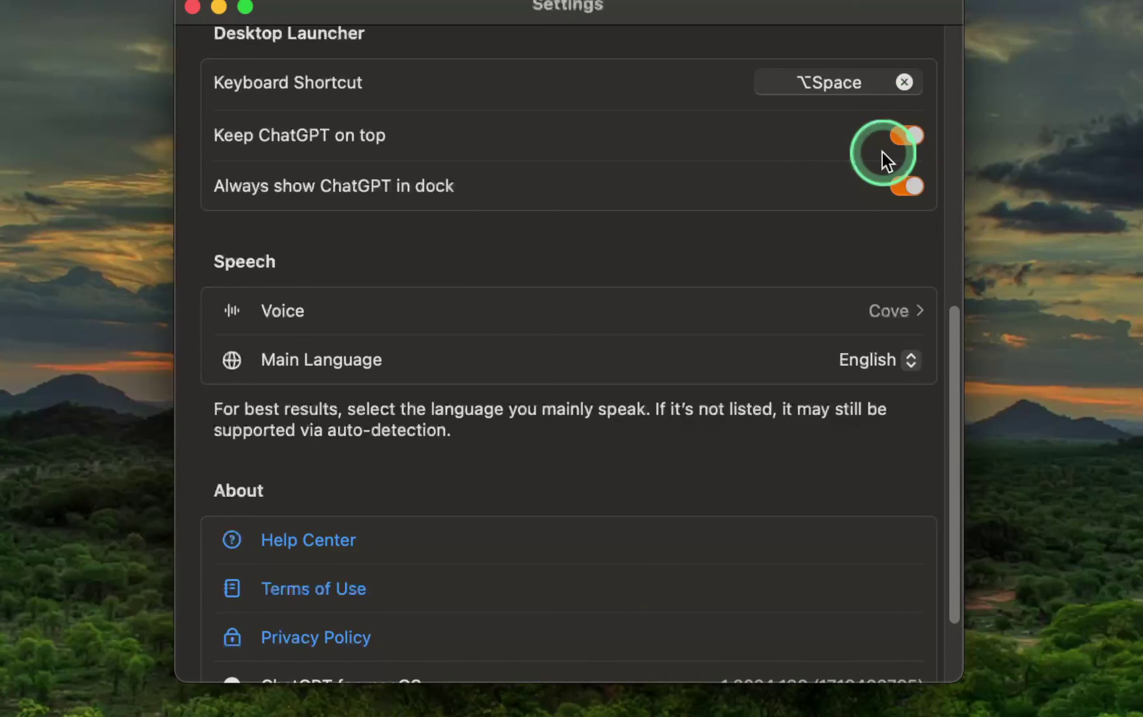
Open the Voice setting under Speech to list the available speaking voices
left_click(838, 309)
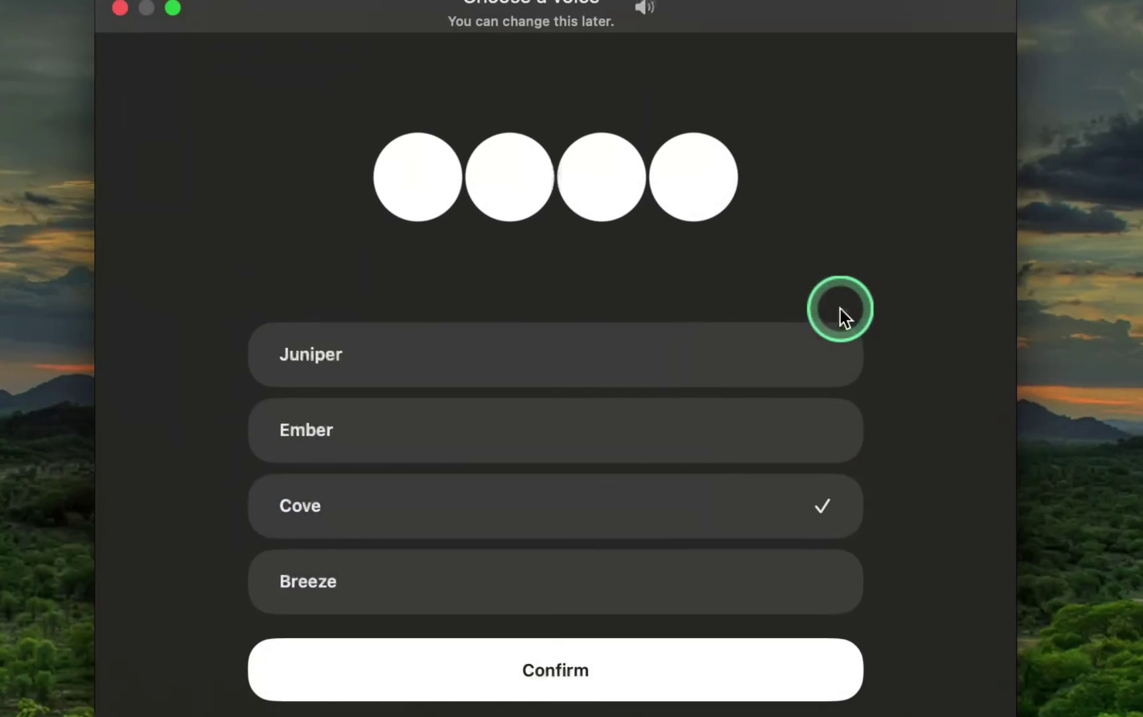
Listen to the Juniper, Ember, Cove and Breeze voices one after another
left_click(773, 357)
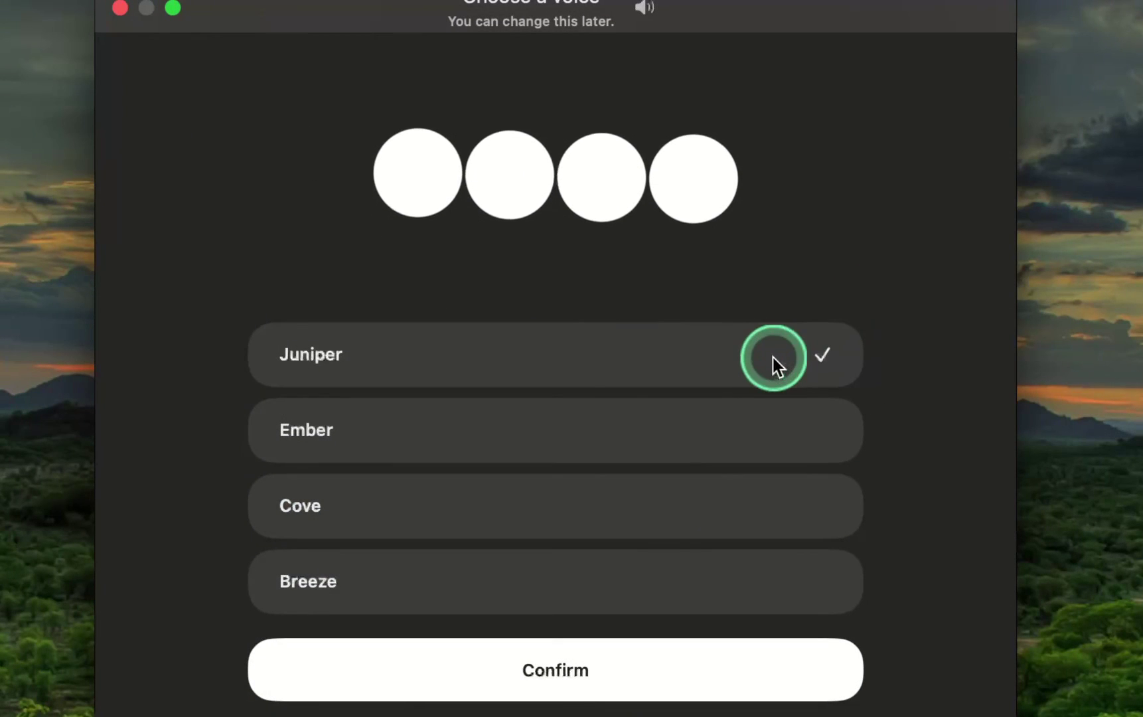
left_click(755, 428)
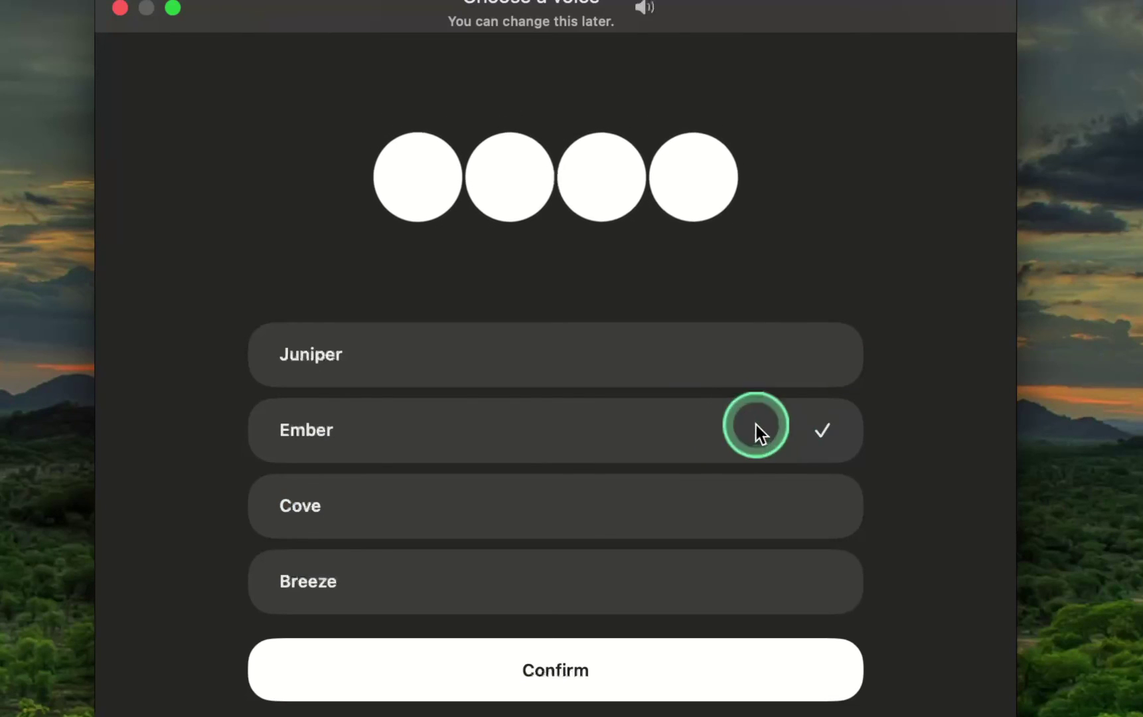
left_click(742, 506)
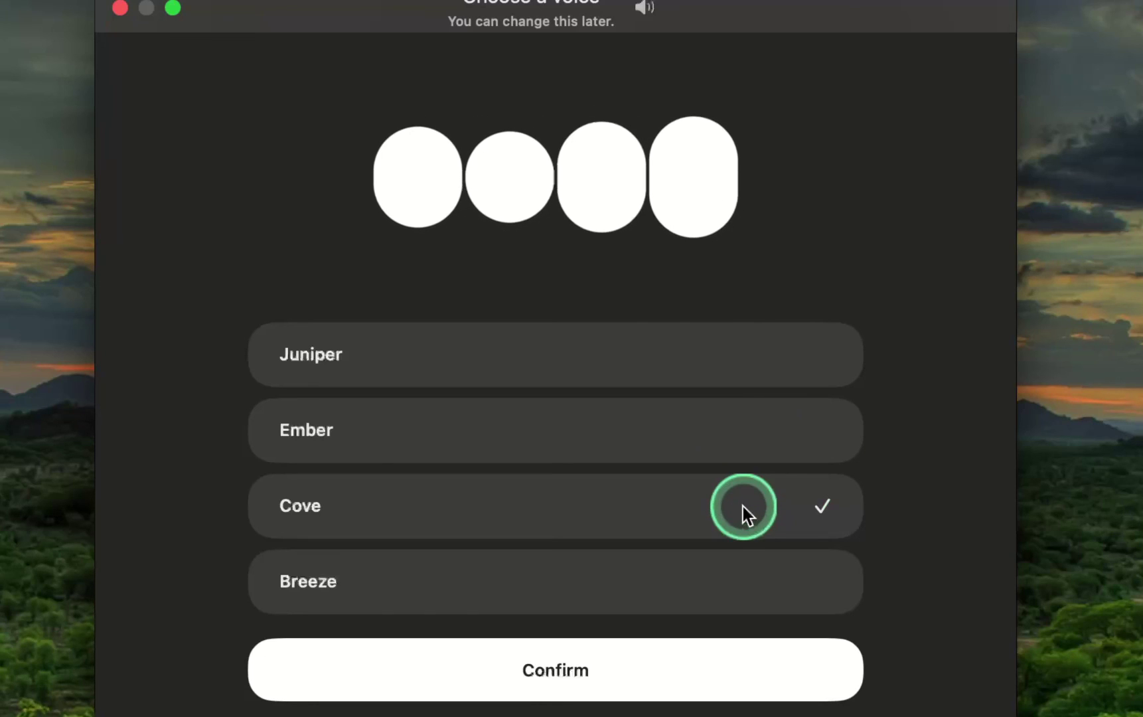
left_click(767, 583)
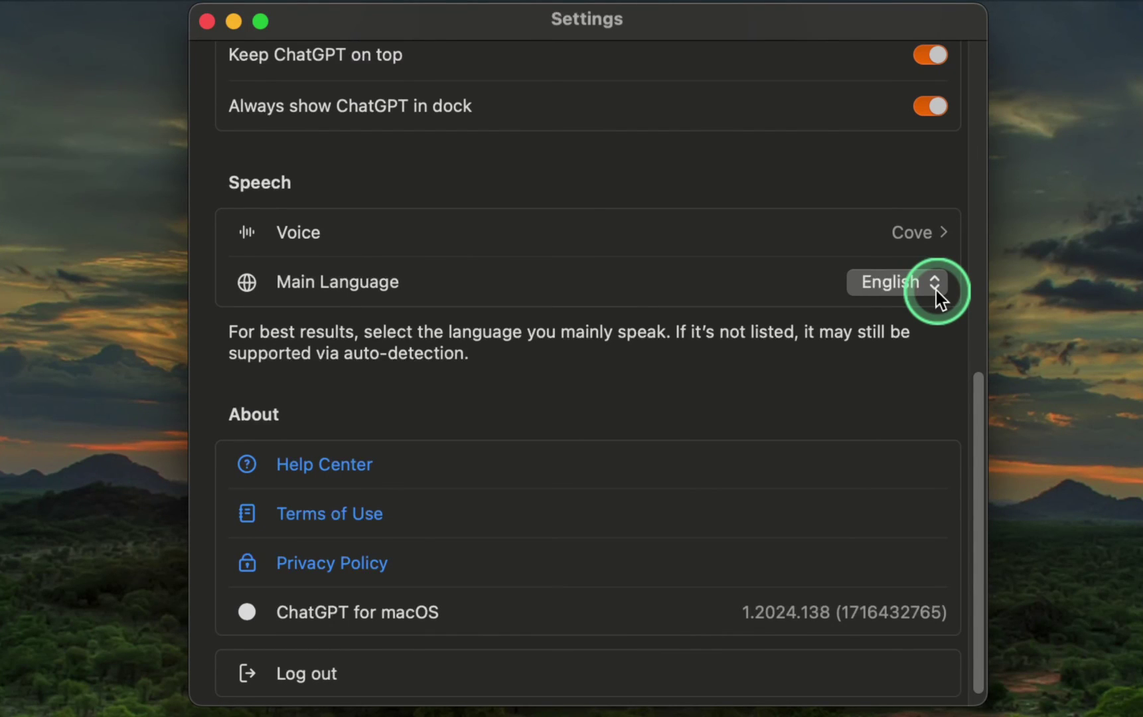
Open the Main Language pop-up and leave English selected as the speech language
left_click(936, 290)
left_click(754, 282)
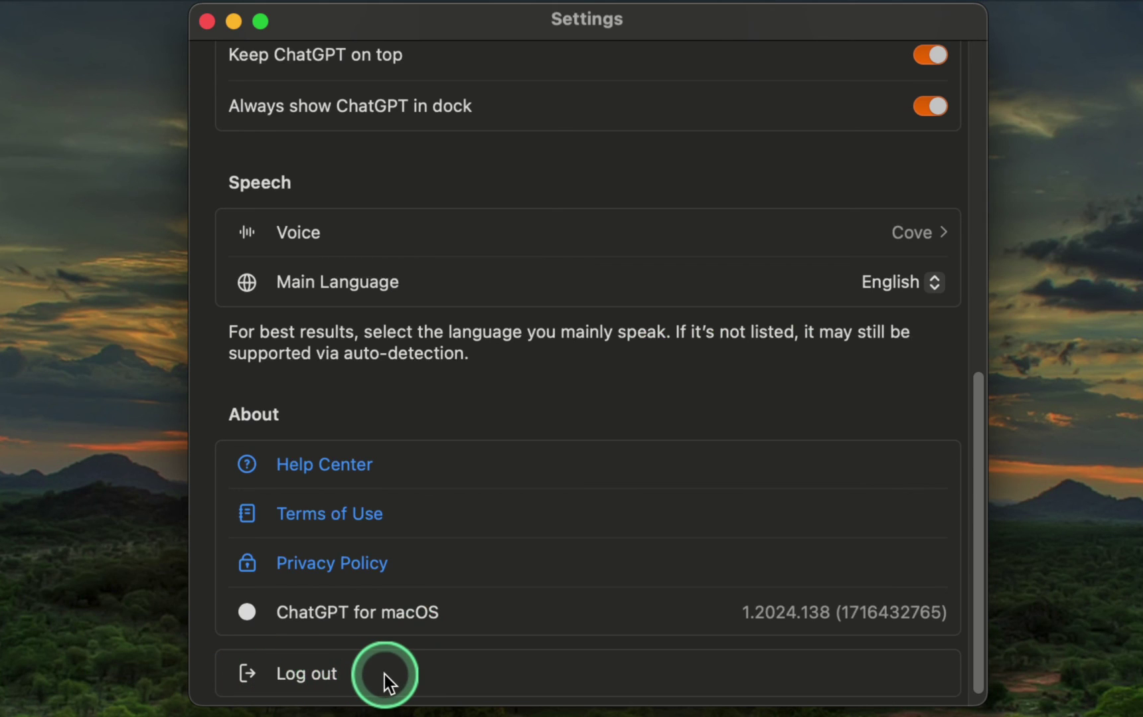
Close Settings, reopen yesterday's RAM versus ROM New Chat from the sidebar, and bring up its context menu
left_click(384, 674)
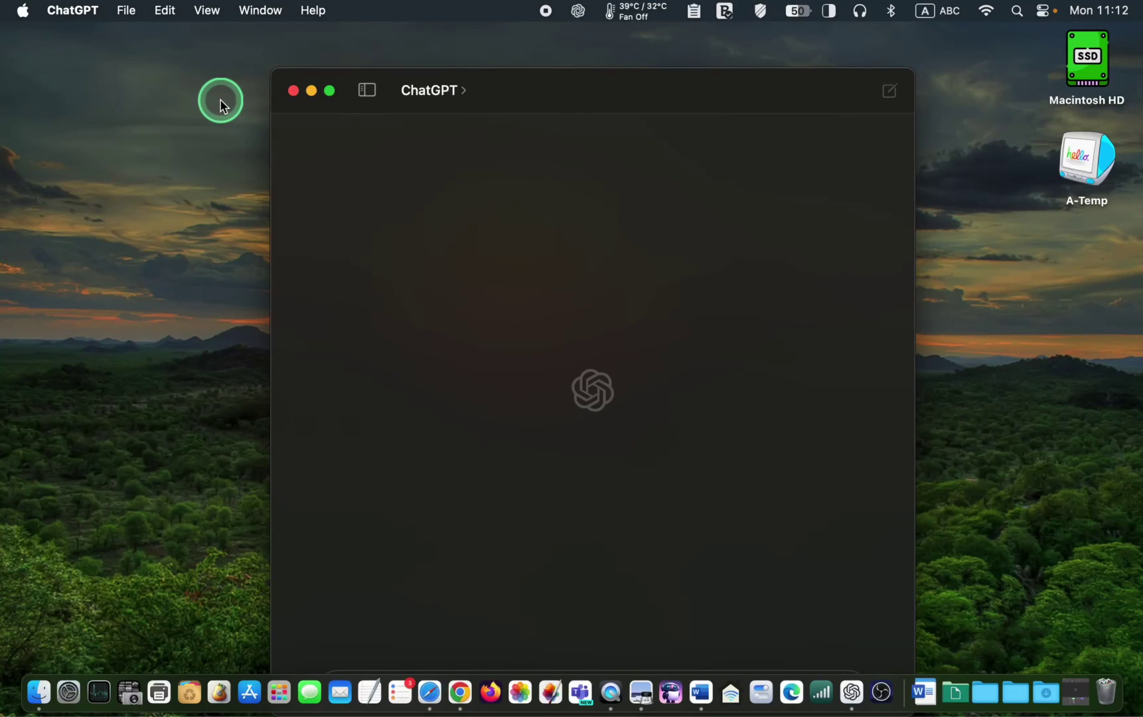
left_click(369, 93)
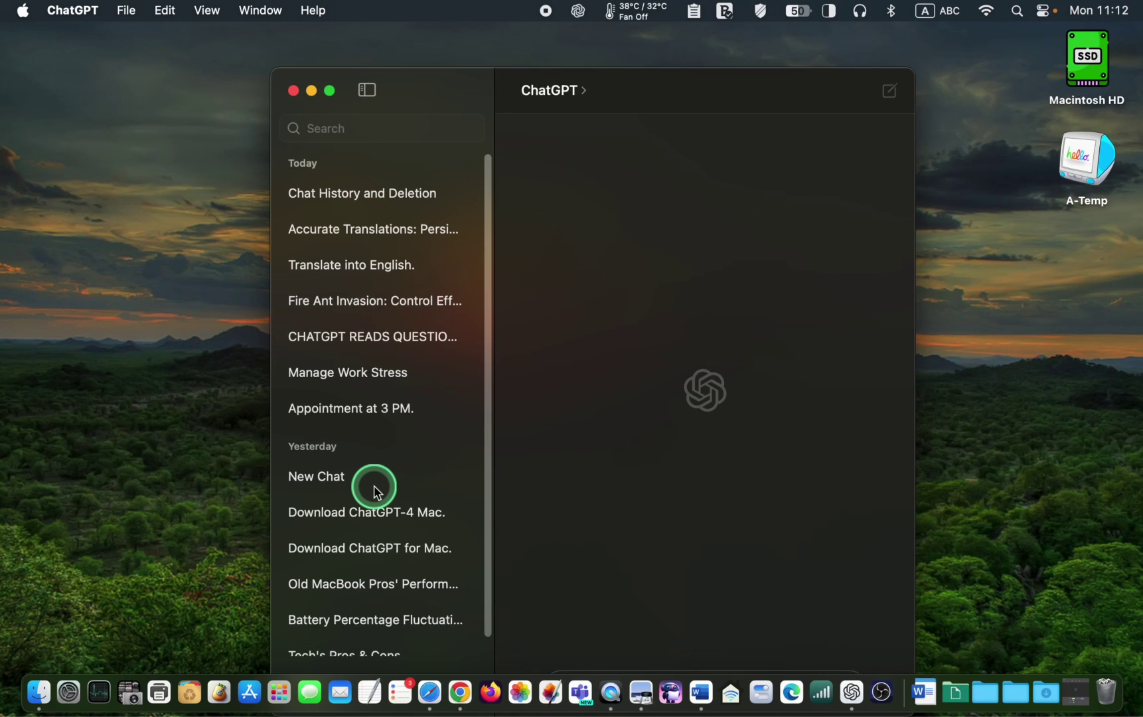
left_click(334, 478)
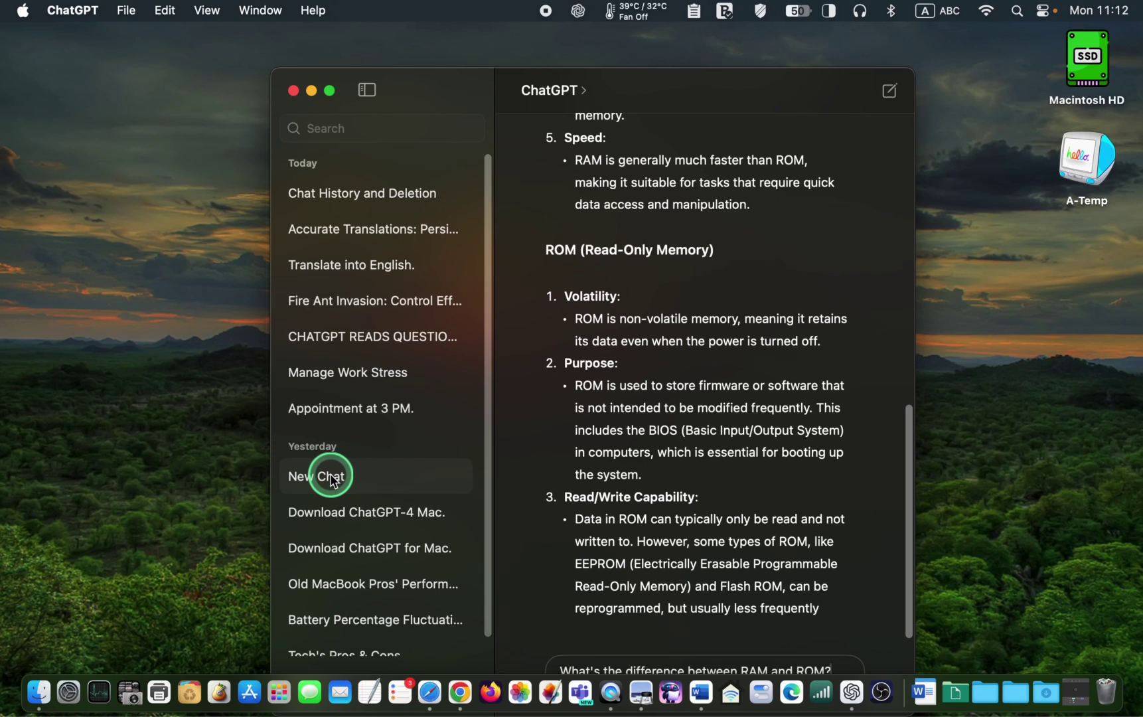
right_click(334, 479)
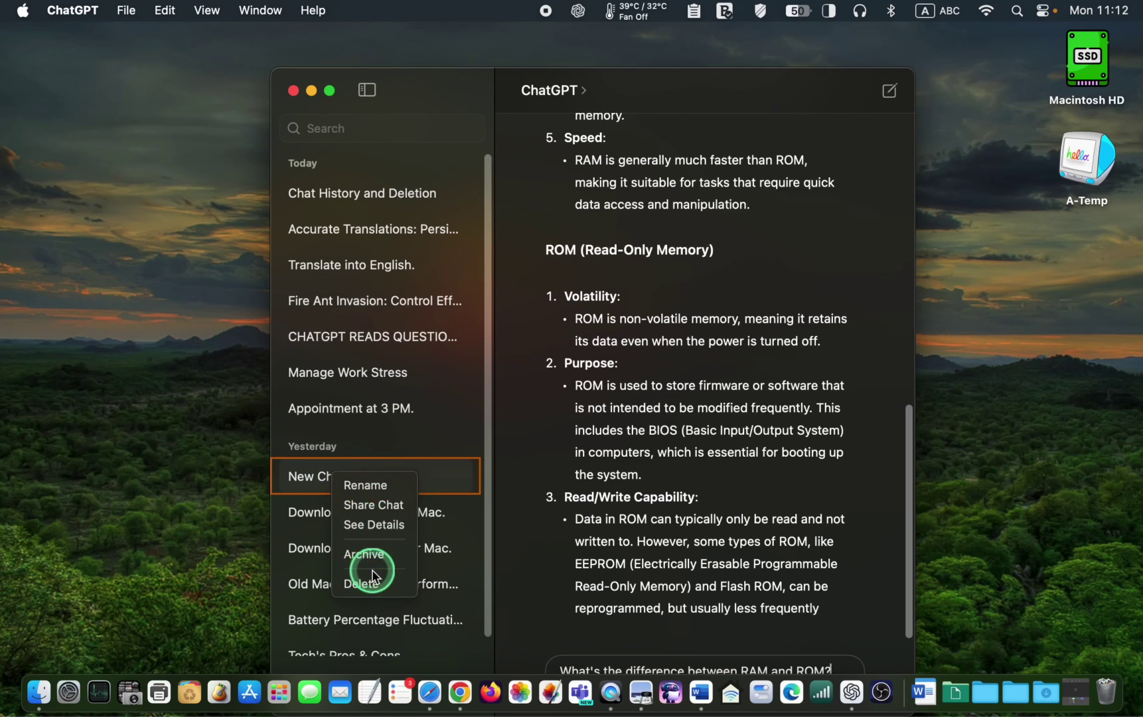